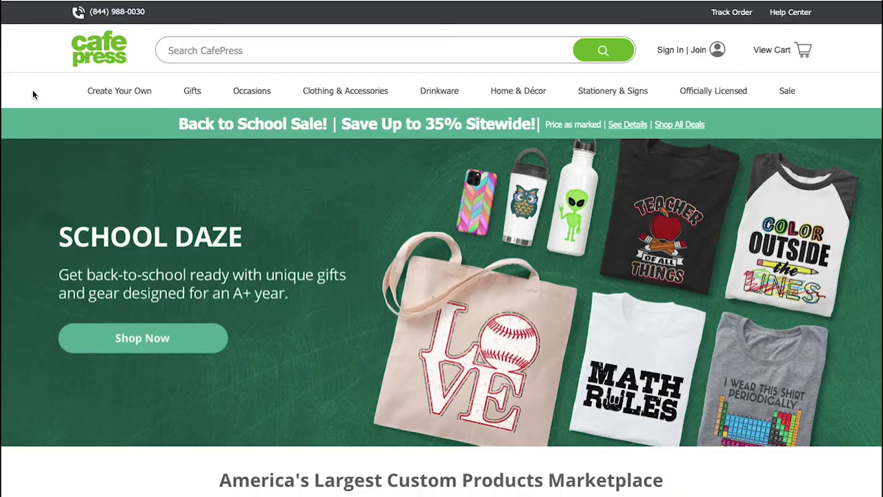
Browse down through the CafePress homepage
{"action": "scroll", "coordinate": [33, 95], "scroll_direction": "down", "scroll_amount": 5}
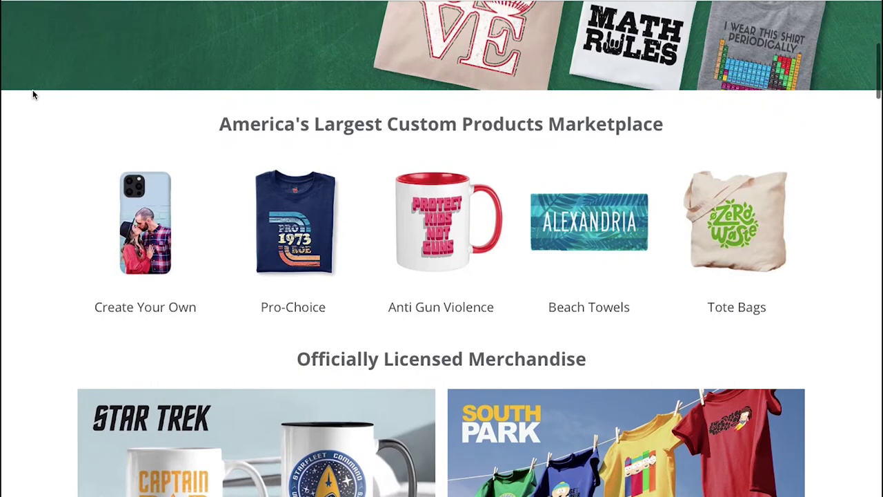
{"action": "scroll", "coordinate": [32, 94], "scroll_direction": "down", "scroll_amount": 4}
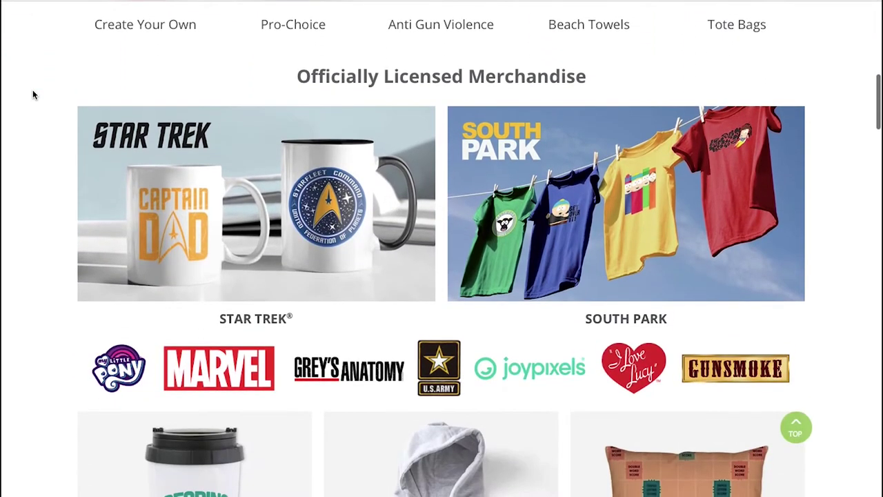
{"action": "scroll", "coordinate": [32, 94], "scroll_direction": "down", "scroll_amount": 3}
{"action": "scroll", "coordinate": [33, 94], "scroll_direction": "down", "scroll_amount": 2}
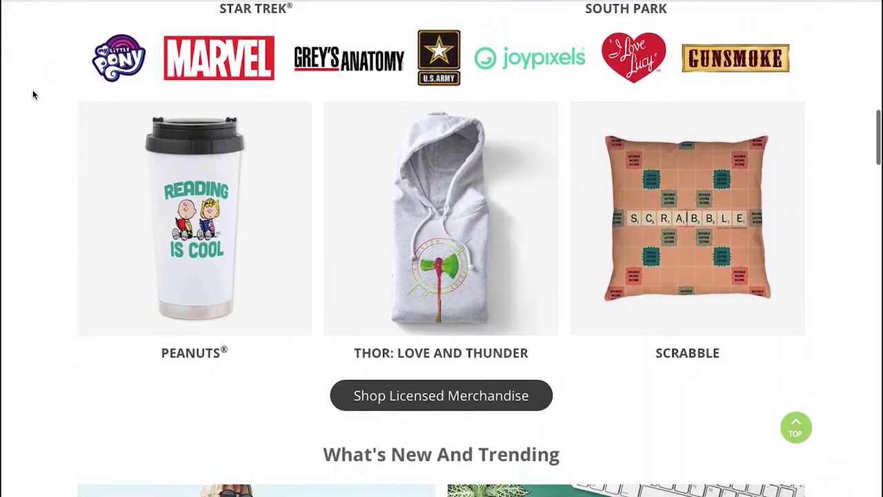
{"action": "scroll", "coordinate": [32, 95], "scroll_direction": "down", "scroll_amount": 5}
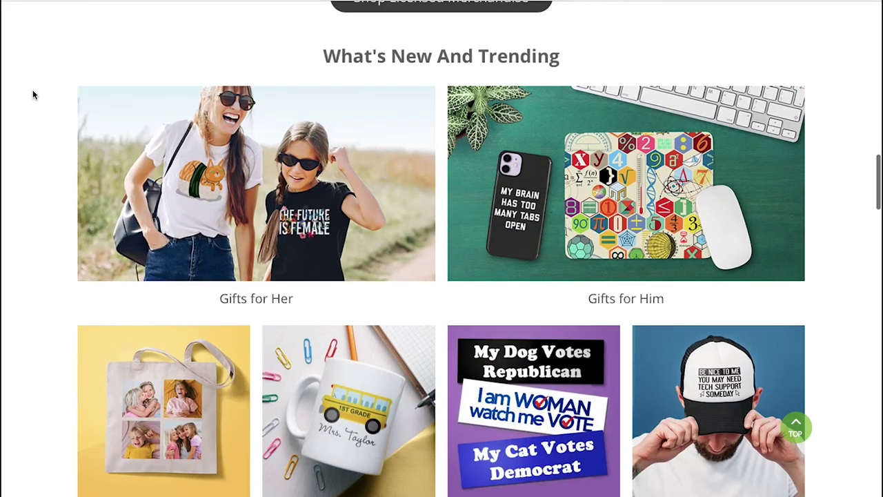
{"action": "scroll", "coordinate": [32, 95], "scroll_direction": "down", "scroll_amount": 4}
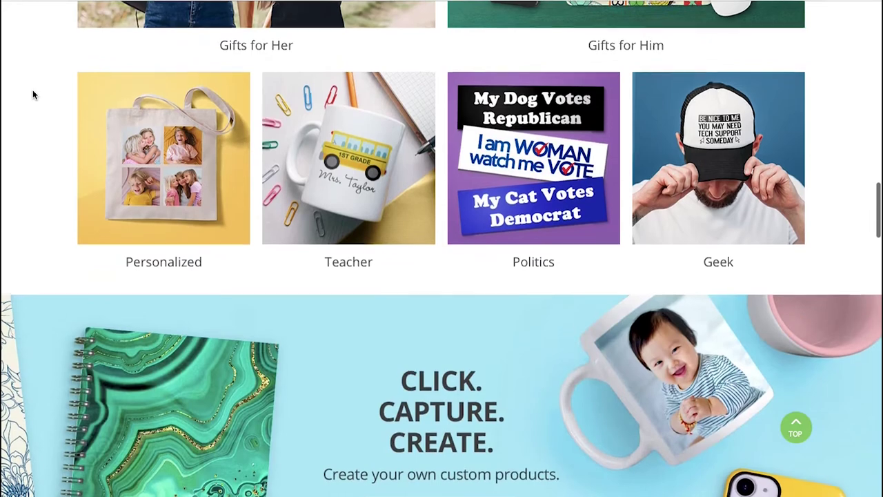
{"action": "scroll", "coordinate": [32, 94], "scroll_direction": "down", "scroll_amount": 2}
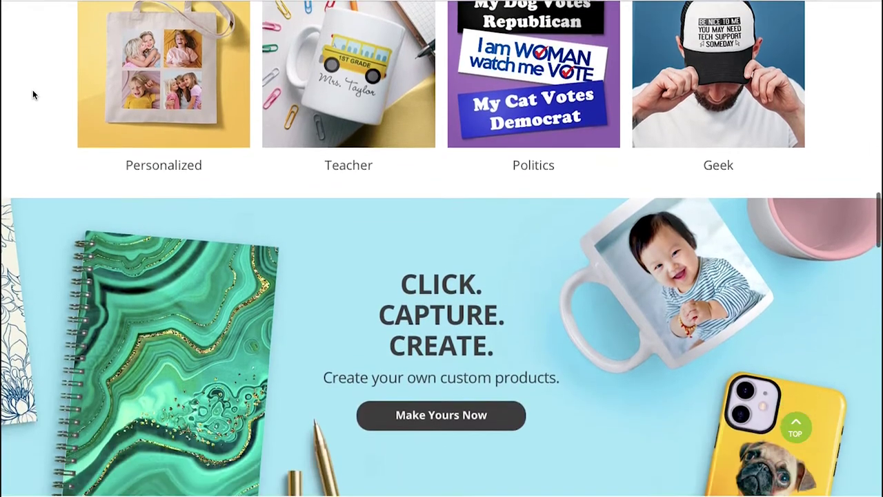
{"action": "scroll", "coordinate": [33, 94], "scroll_direction": "down", "scroll_amount": 2}
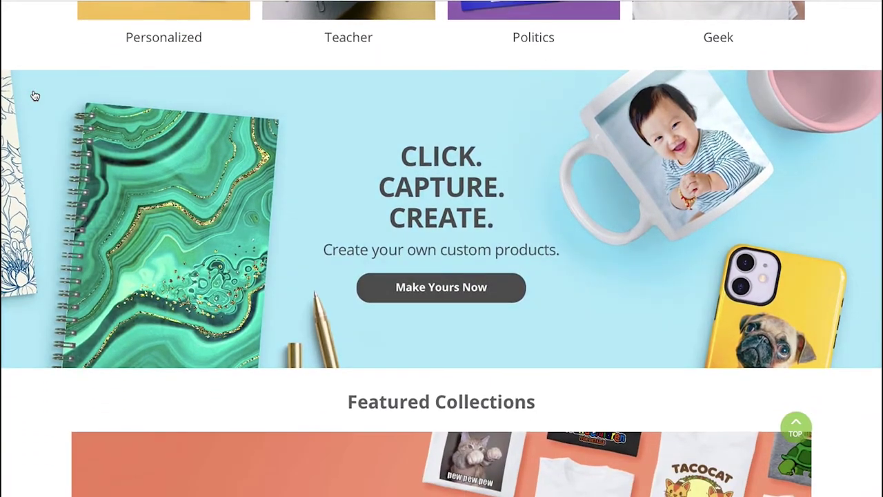
{"action": "scroll", "coordinate": [35, 95], "scroll_direction": "down", "scroll_amount": 5}
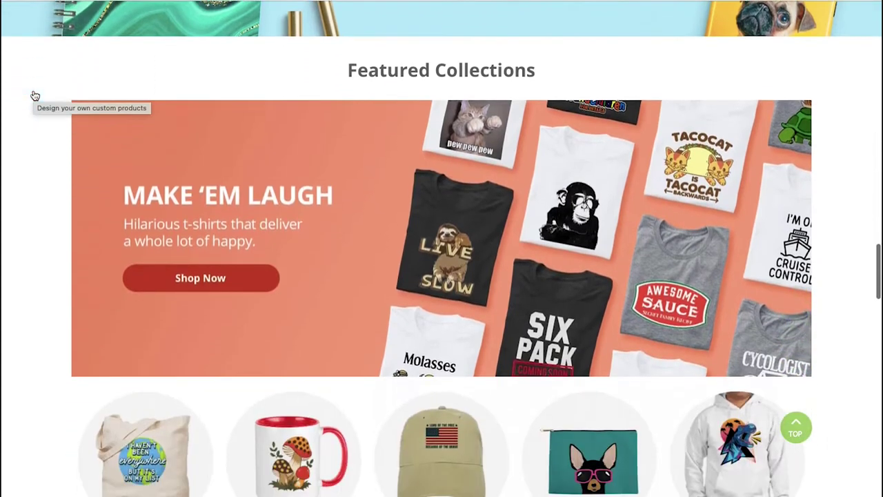
{"action": "scroll", "coordinate": [35, 95], "scroll_direction": "down", "scroll_amount": 1}
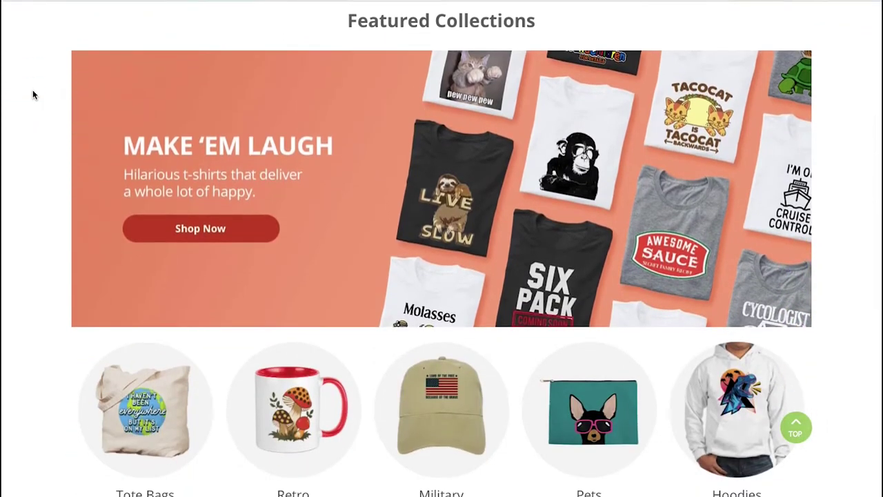
{"action": "scroll", "coordinate": [33, 94], "scroll_direction": "down", "scroll_amount": 5}
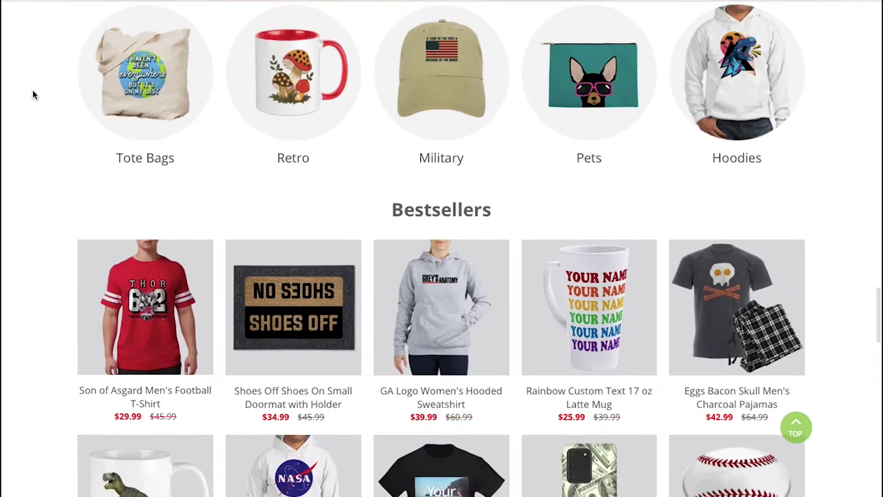
{"action": "scroll", "coordinate": [33, 94], "scroll_direction": "down", "scroll_amount": 3}
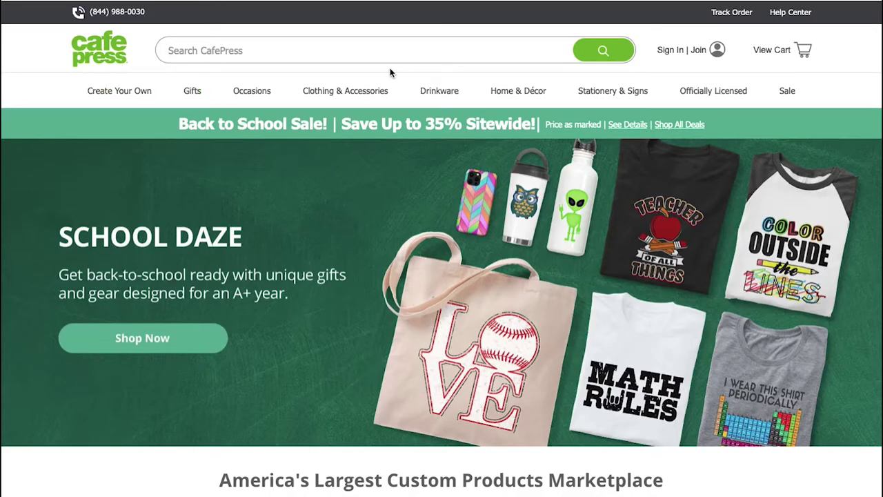
Join as a free member with an email and password, then close the success message
{"action": "left_click", "coordinate": [702, 52]}
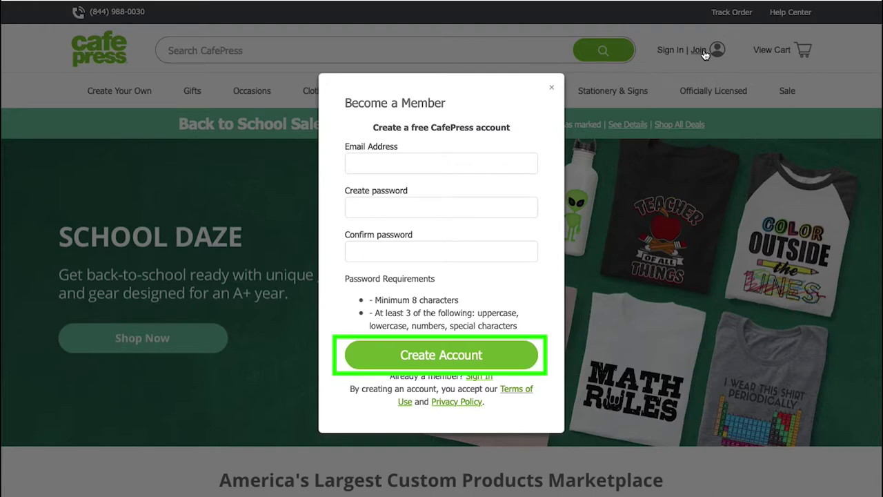
{"action": "left_click", "coordinate": [450, 355]}
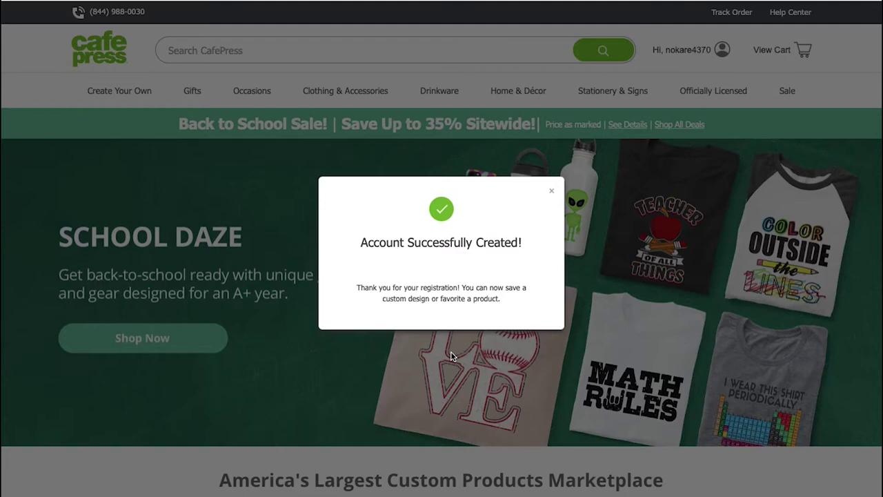
{"action": "left_click", "coordinate": [552, 193]}
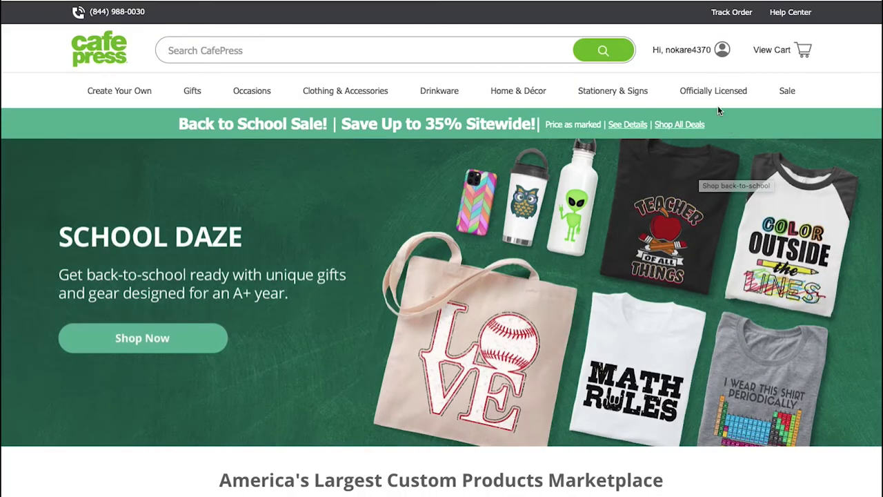
Check the My Account overview from the account menu, then open the Gifts department
{"action": "mouse_move", "coordinate": [700, 54]}
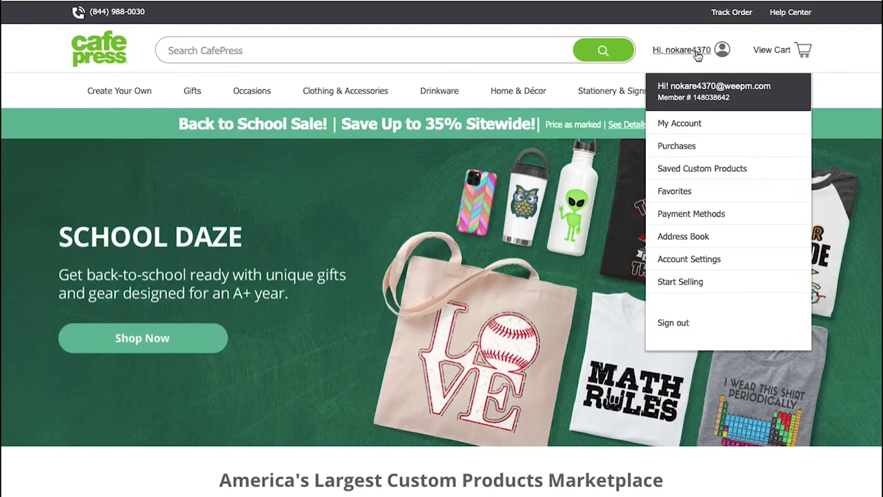
{"action": "left_click", "coordinate": [676, 124]}
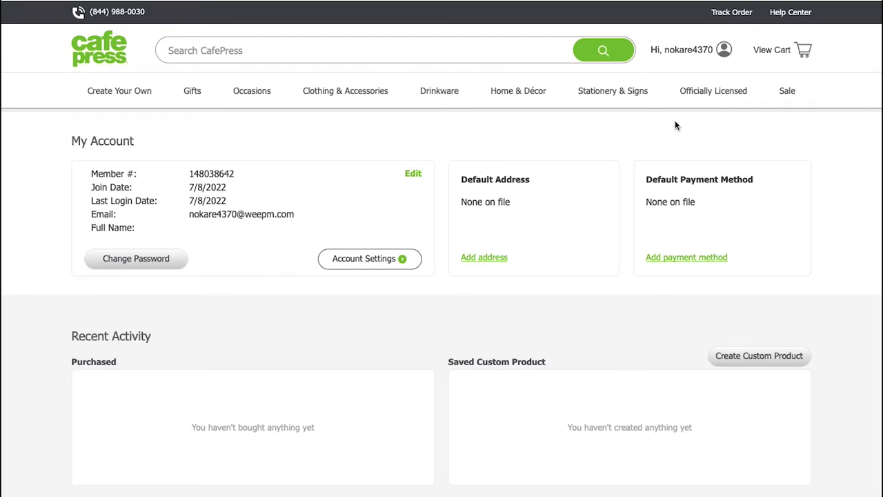
{"action": "left_click", "coordinate": [194, 98]}
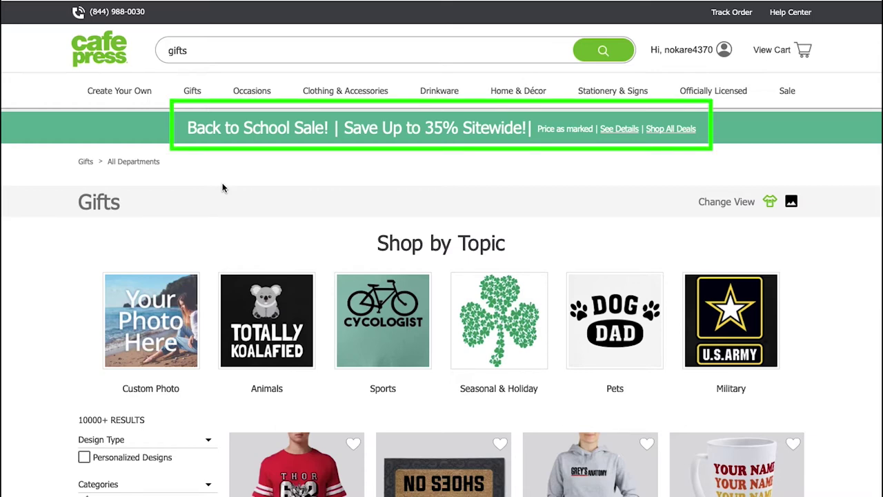
Scroll through the Gifts product grid, return to the top and go to Create Your Own
{"action": "scroll", "coordinate": [227, 193], "scroll_direction": "down", "scroll_amount": 4}
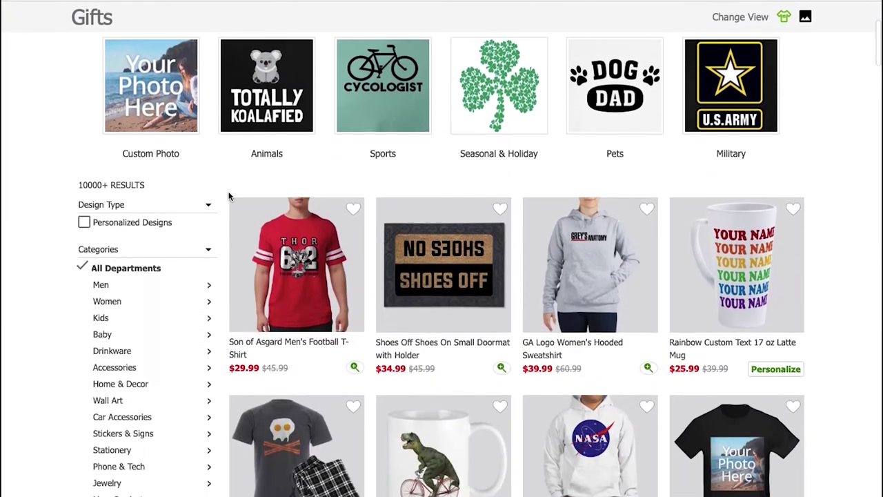
{"action": "scroll", "coordinate": [230, 196], "scroll_direction": "down", "scroll_amount": 2}
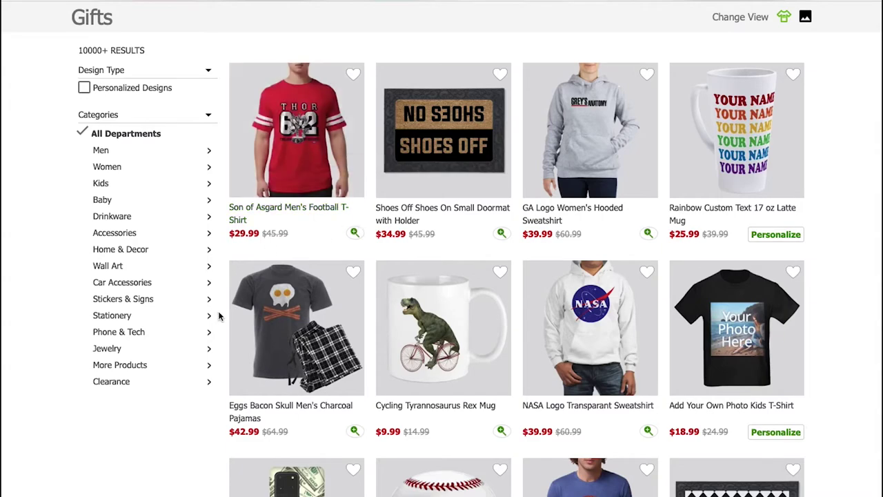
{"action": "scroll", "coordinate": [218, 316], "scroll_direction": "down", "scroll_amount": 15}
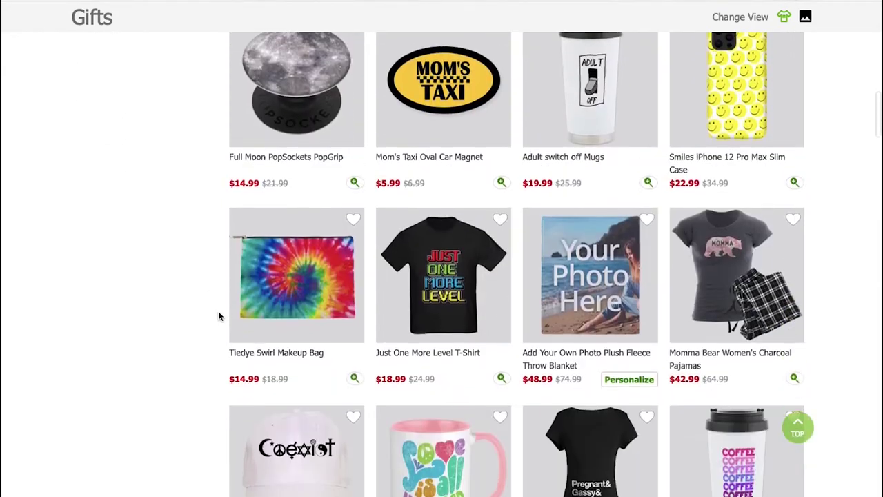
{"action": "scroll", "coordinate": [219, 314], "scroll_direction": "down", "scroll_amount": 8}
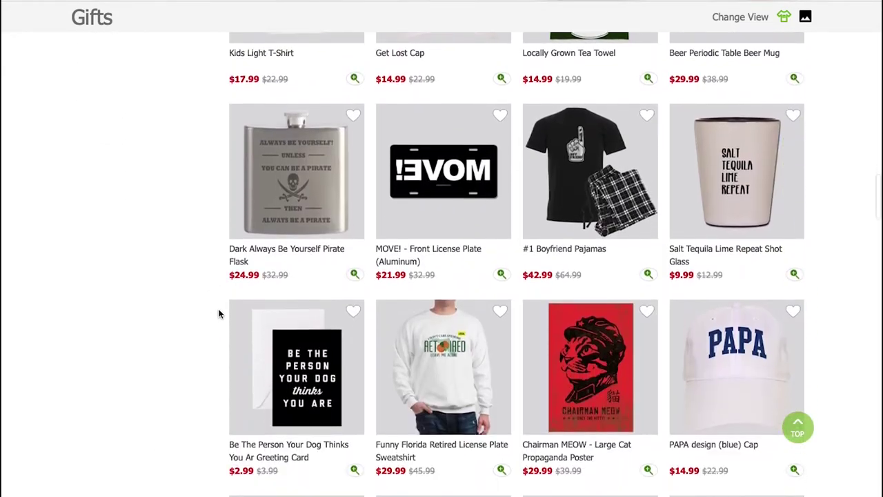
{"action": "scroll", "coordinate": [218, 314], "scroll_direction": "down", "scroll_amount": 5}
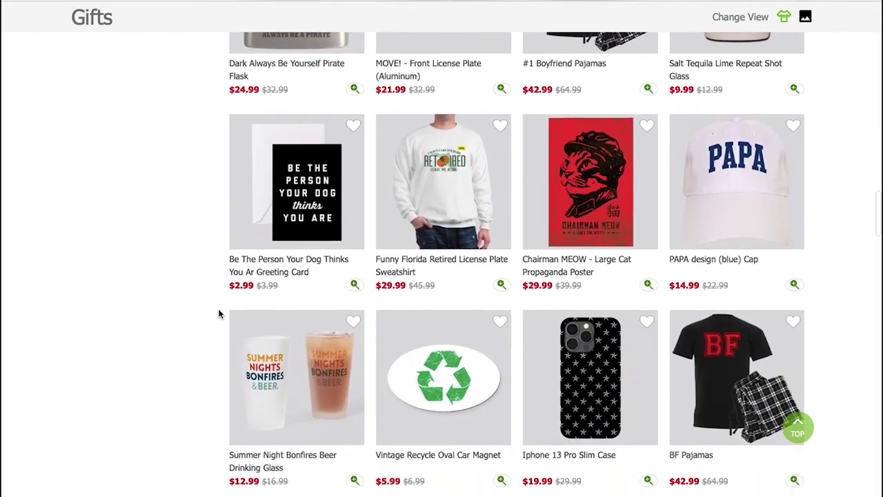
{"action": "scroll", "coordinate": [218, 314], "scroll_direction": "down", "scroll_amount": 10}
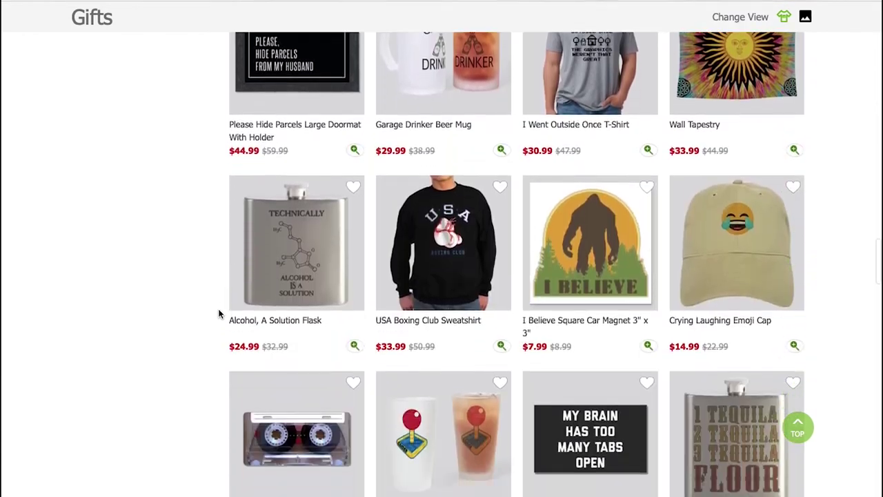
{"action": "scroll", "coordinate": [218, 314], "scroll_direction": "down", "scroll_amount": 5}
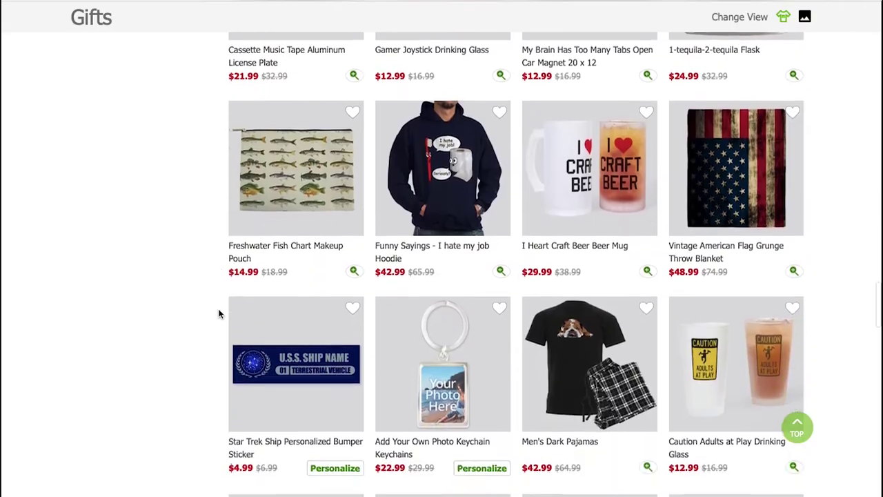
{"action": "scroll", "coordinate": [218, 314], "scroll_direction": "down", "scroll_amount": 12}
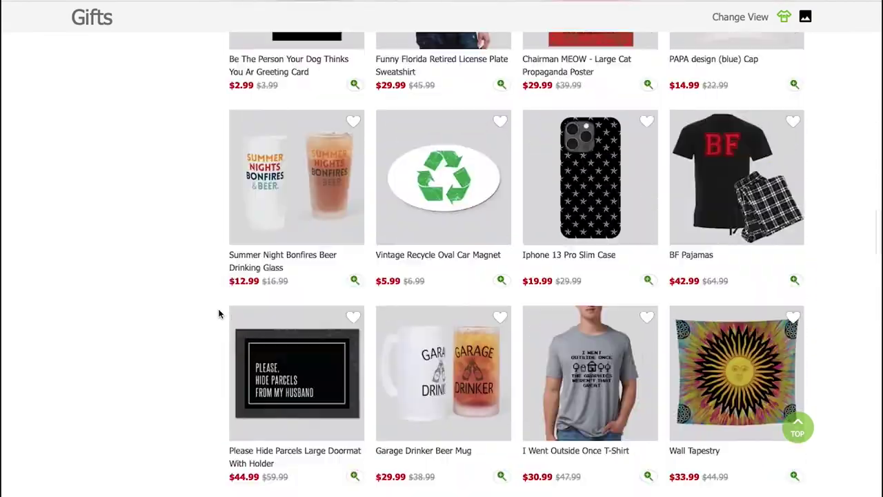
{"action": "key", "text": "Home"}
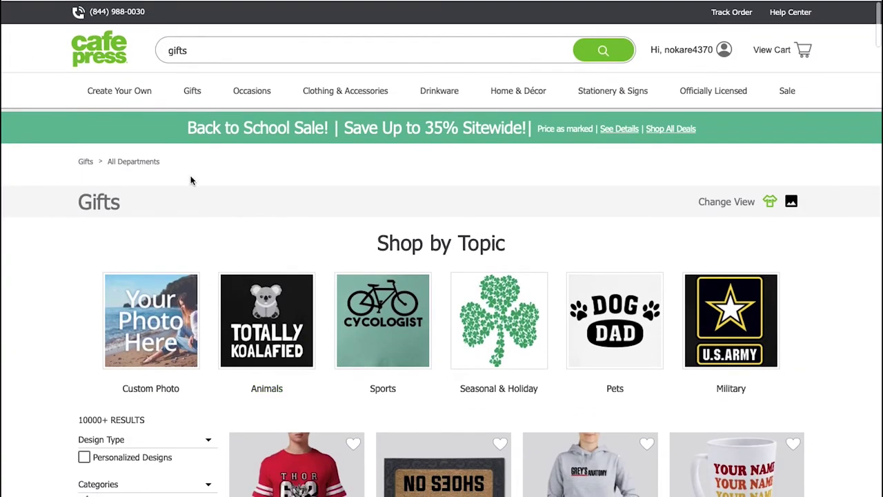
{"action": "left_click", "coordinate": [126, 94]}
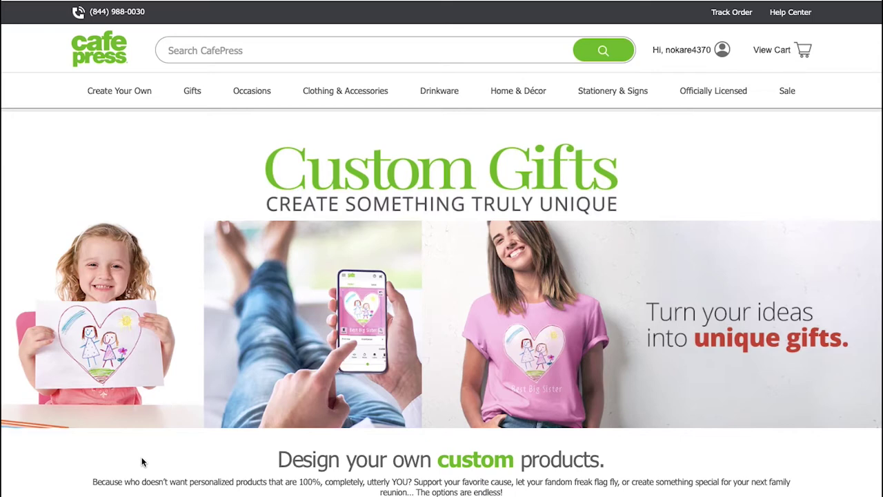
Scroll to 'Customize our most popular products' and open the Custom T-Shirts tile
{"action": "scroll", "coordinate": [141, 460], "scroll_direction": "down", "scroll_amount": 5}
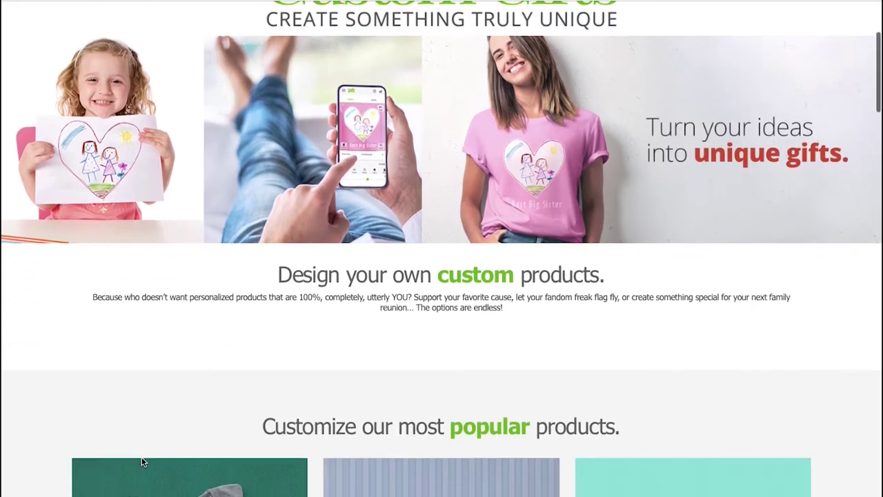
{"action": "scroll", "coordinate": [141, 460], "scroll_direction": "down", "scroll_amount": 3}
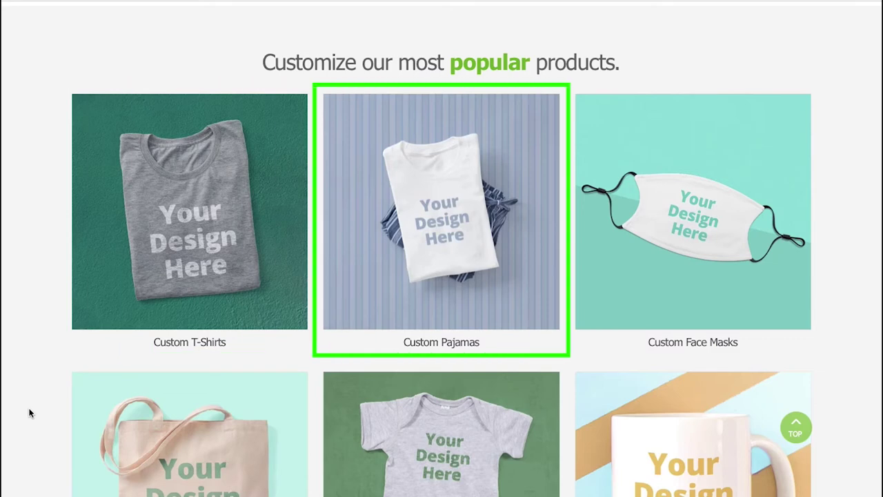
{"action": "scroll", "coordinate": [29, 413], "scroll_direction": "down", "scroll_amount": 3}
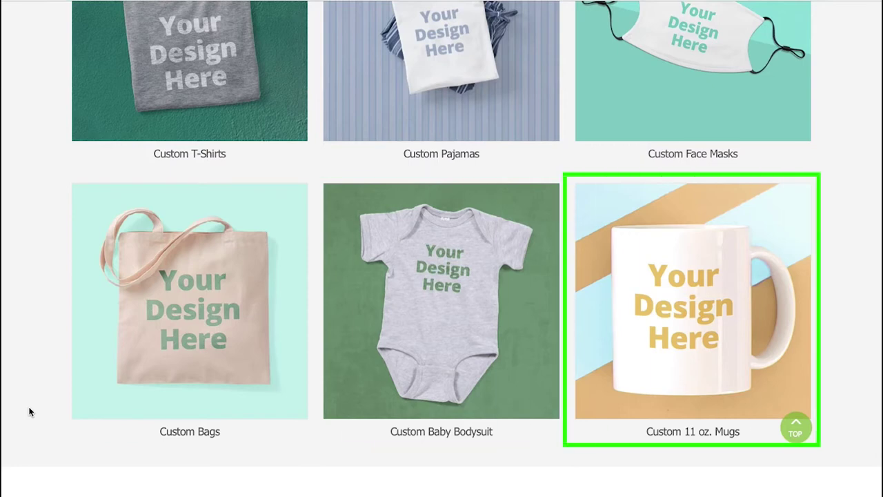
{"action": "scroll", "coordinate": [29, 412], "scroll_direction": "up", "scroll_amount": 2}
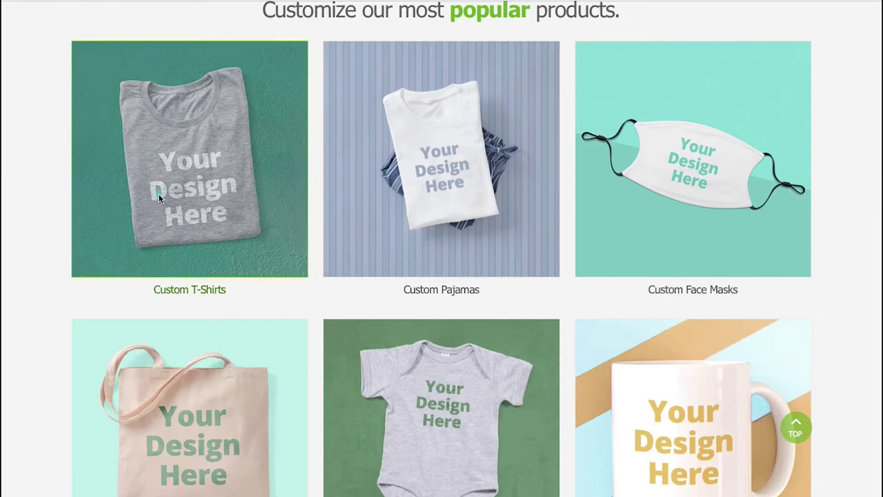
{"action": "left_click", "coordinate": [158, 195]}
Scroll past the men's, women's and baby tees down to the Kids T-Shirts row
{"action": "scroll", "coordinate": [38, 314], "scroll_direction": "down", "scroll_amount": 3}
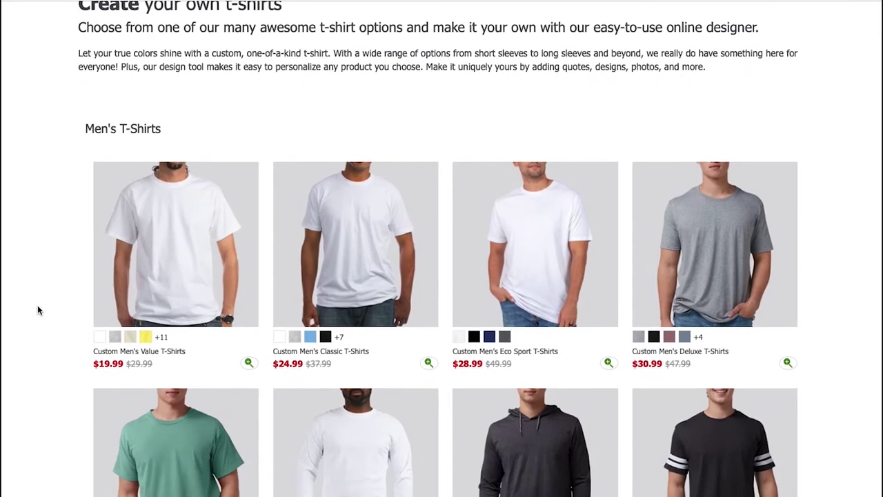
{"action": "scroll", "coordinate": [38, 310], "scroll_direction": "down", "scroll_amount": 2}
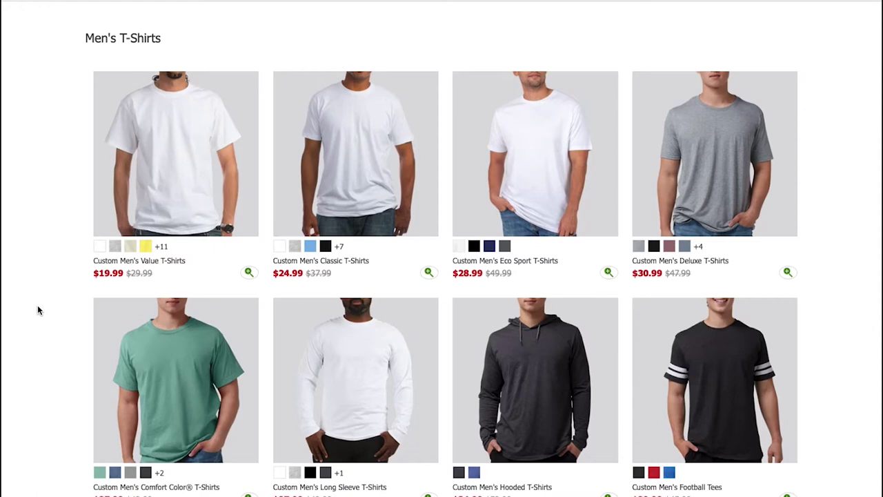
{"action": "scroll", "coordinate": [38, 310], "scroll_direction": "down", "scroll_amount": 10}
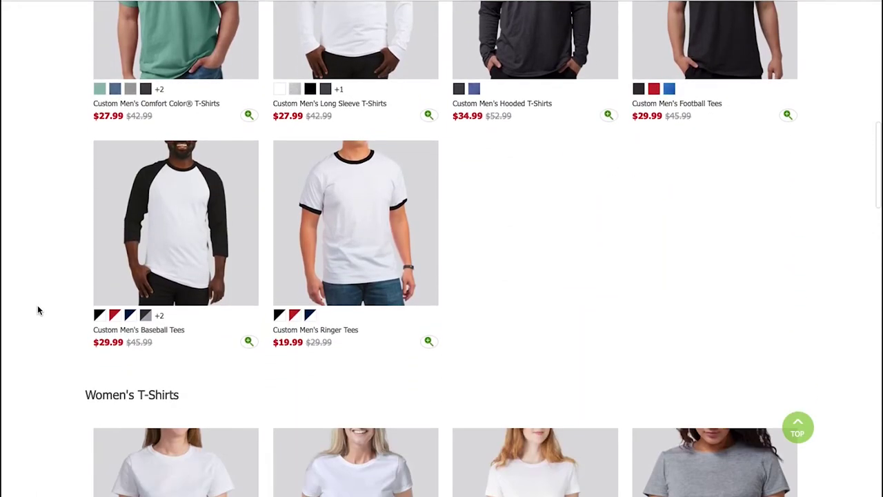
{"action": "scroll", "coordinate": [38, 310], "scroll_direction": "down", "scroll_amount": 1}
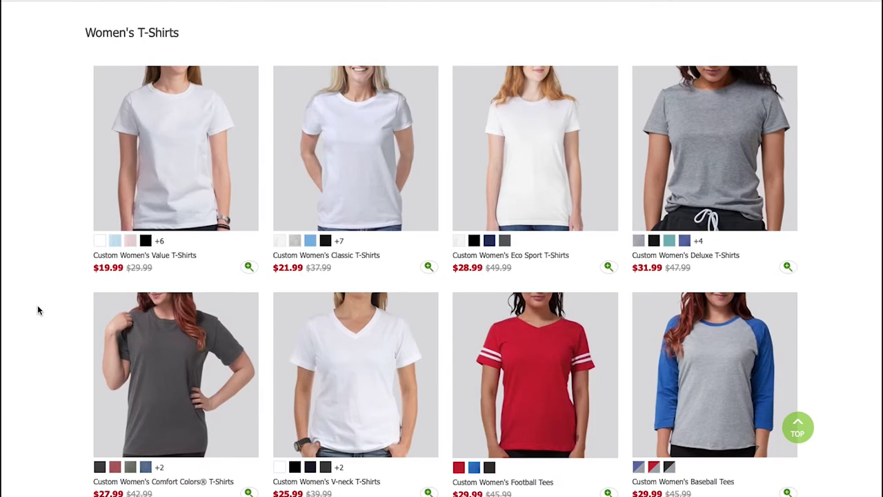
{"action": "scroll", "coordinate": [38, 310], "scroll_direction": "down", "scroll_amount": 3}
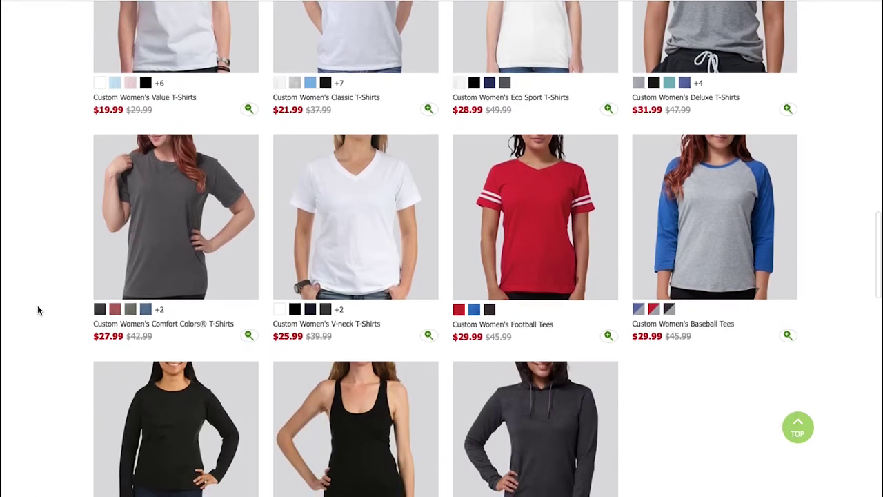
{"action": "scroll", "coordinate": [38, 310], "scroll_direction": "down", "scroll_amount": 2}
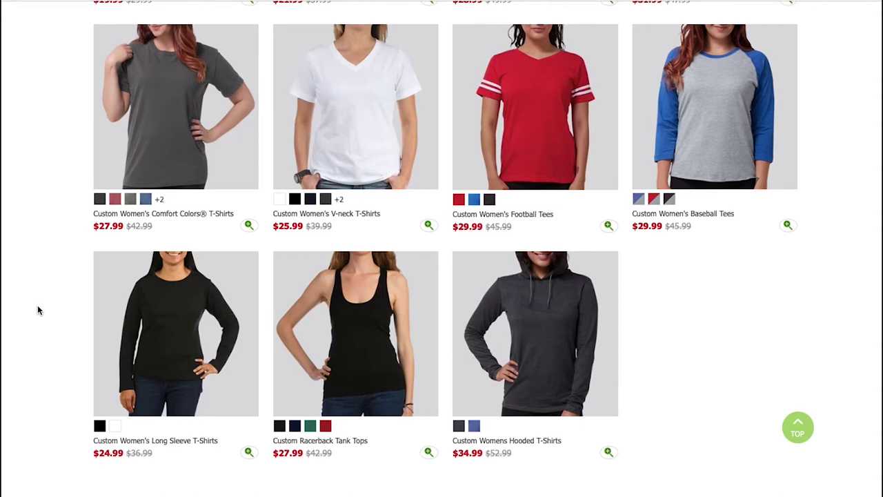
{"action": "scroll", "coordinate": [38, 310], "scroll_direction": "down", "scroll_amount": 6}
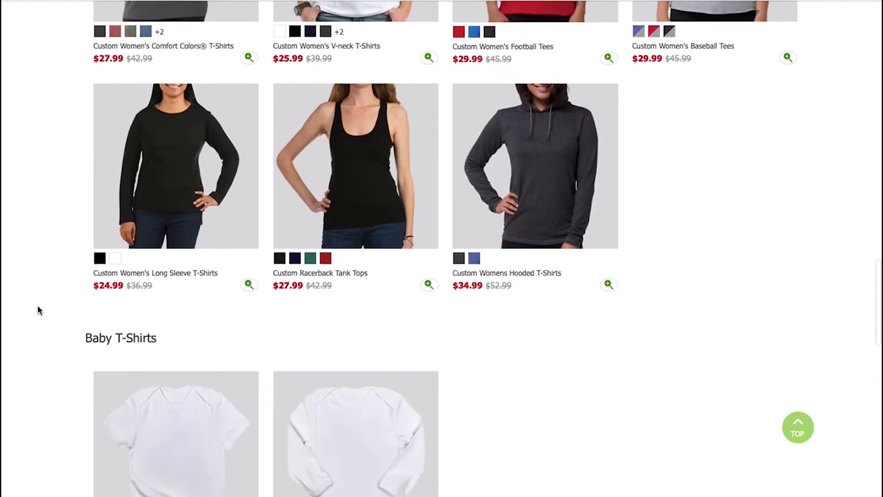
{"action": "scroll", "coordinate": [38, 296], "scroll_direction": "down", "scroll_amount": 4}
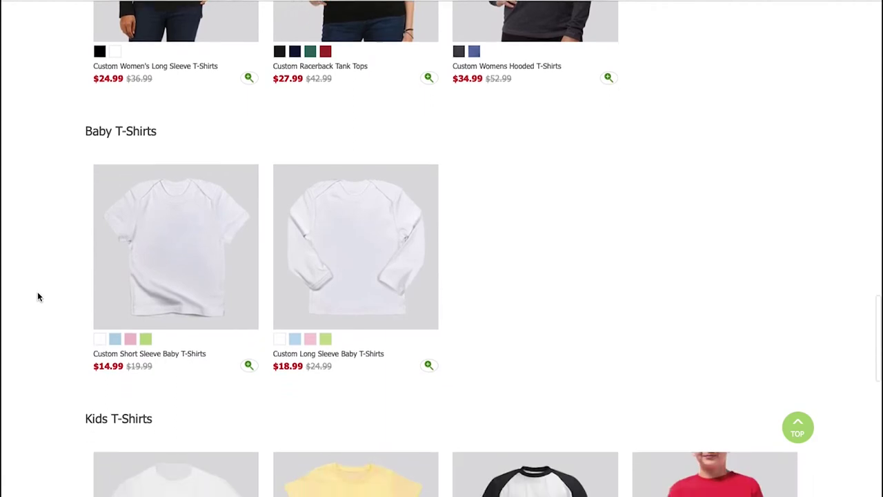
{"action": "scroll", "coordinate": [38, 297], "scroll_direction": "down", "scroll_amount": 2}
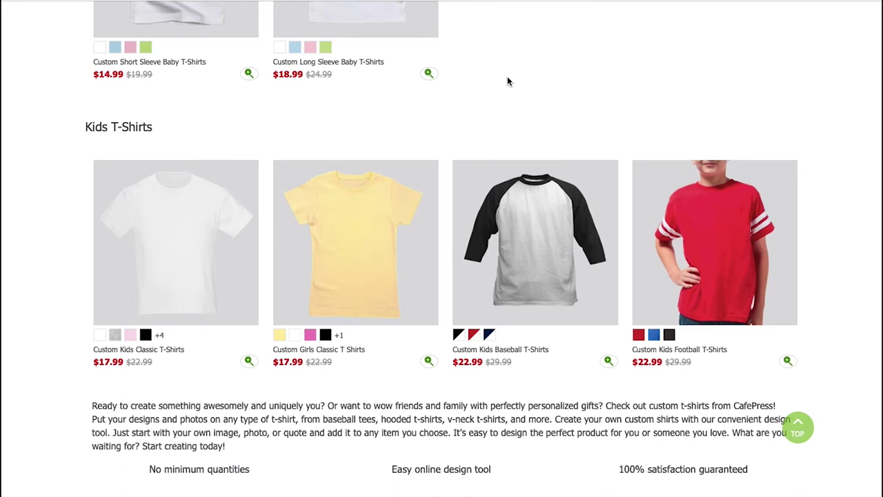
Open the light yellow Custom Girls Classic T Shirts, check its back and front views and size chart
{"action": "left_click", "coordinate": [376, 236]}
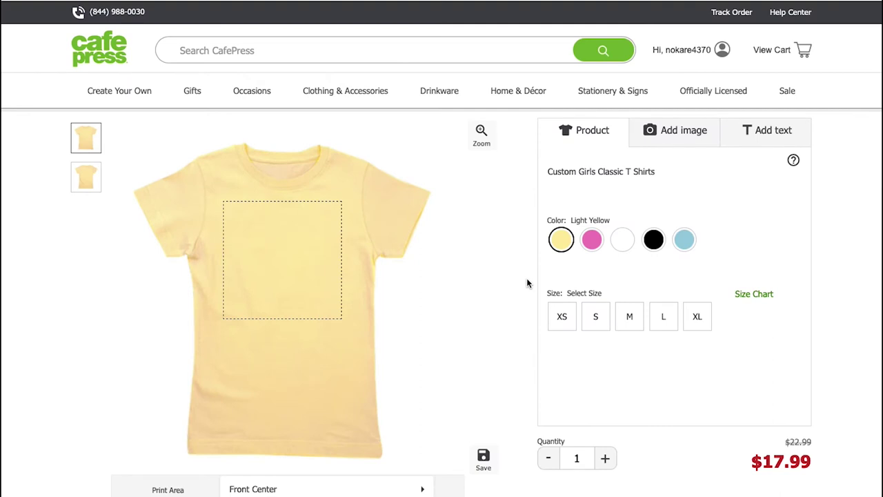
{"action": "left_click", "coordinate": [86, 181]}
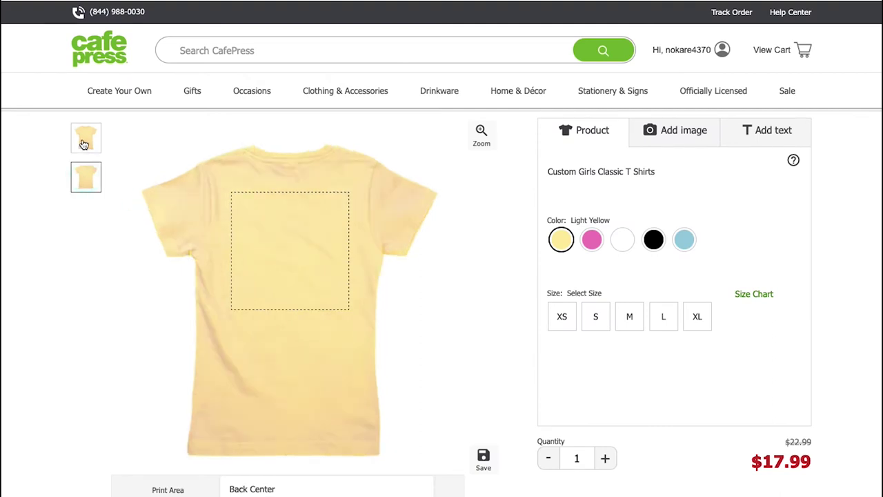
{"action": "left_click", "coordinate": [84, 143]}
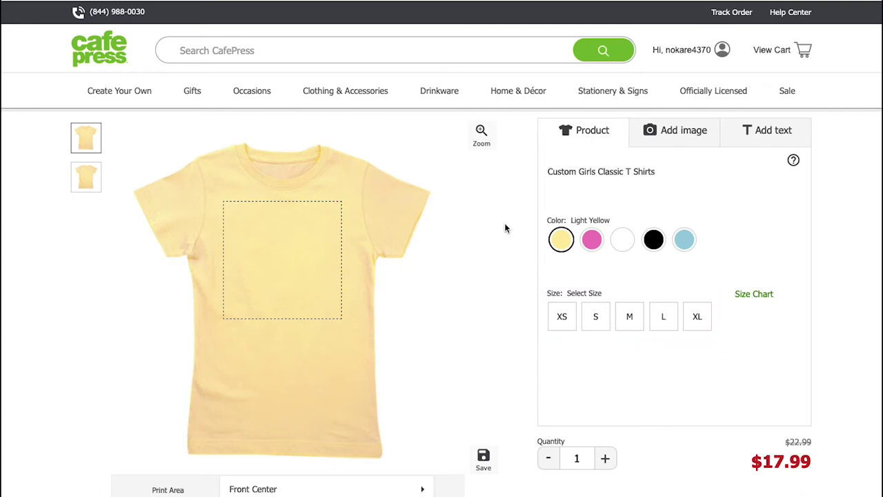
{"action": "left_click", "coordinate": [754, 294]}
Read the About product description and Size Chart, then scroll back up
{"action": "scroll", "coordinate": [837, 336], "scroll_direction": "down", "scroll_amount": 6}
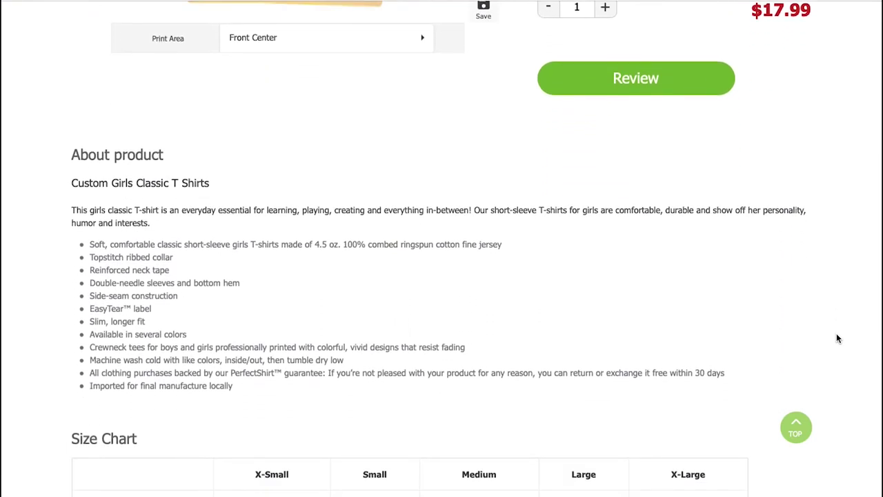
{"action": "scroll", "coordinate": [837, 338], "scroll_direction": "up", "scroll_amount": 7}
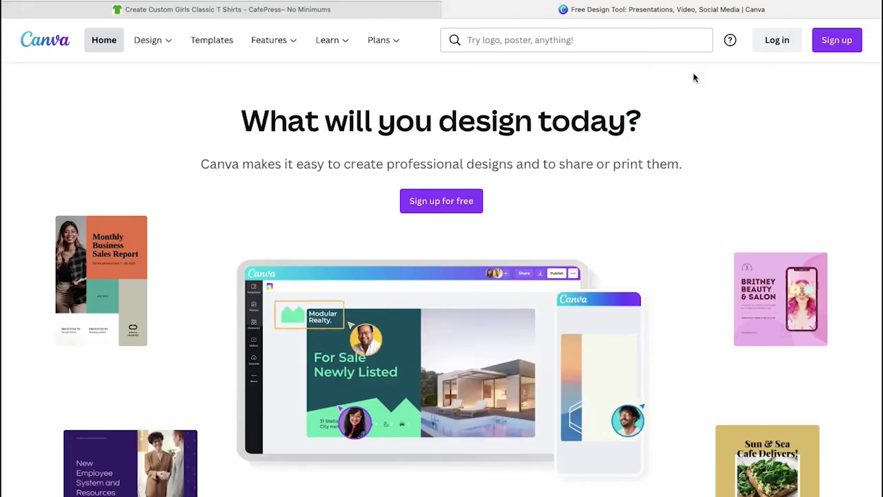
Browse Canva's Custom T-shirt design templates for ideas
{"action": "mouse_move", "coordinate": [159, 52]}
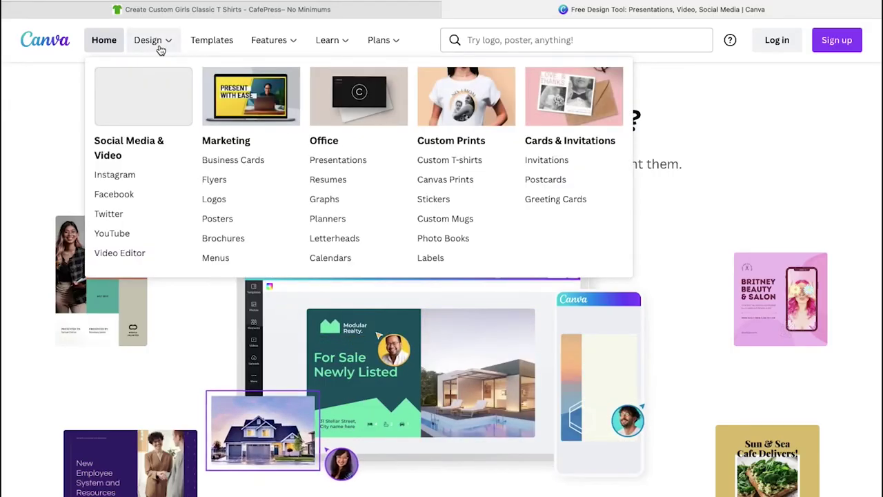
{"action": "left_click", "coordinate": [437, 161]}
{"action": "scroll", "coordinate": [179, 299], "scroll_direction": "down", "scroll_amount": 4}
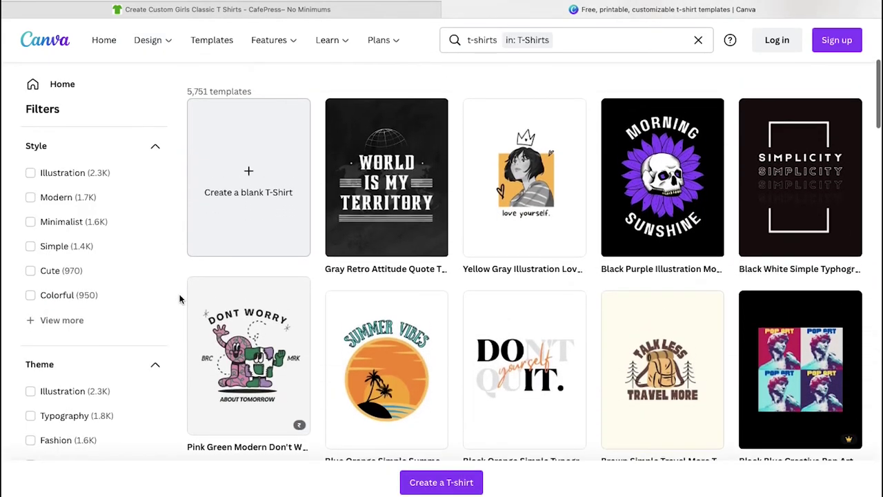
{"action": "scroll", "coordinate": [179, 298], "scroll_direction": "down", "scroll_amount": 3}
{"action": "scroll", "coordinate": [179, 299], "scroll_direction": "down", "scroll_amount": 7}
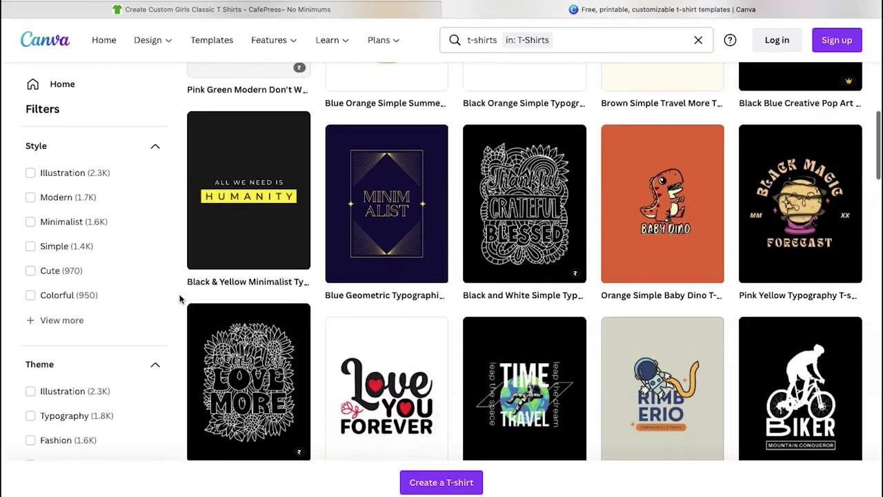
{"action": "scroll", "coordinate": [179, 299], "scroll_direction": "down", "scroll_amount": 1}
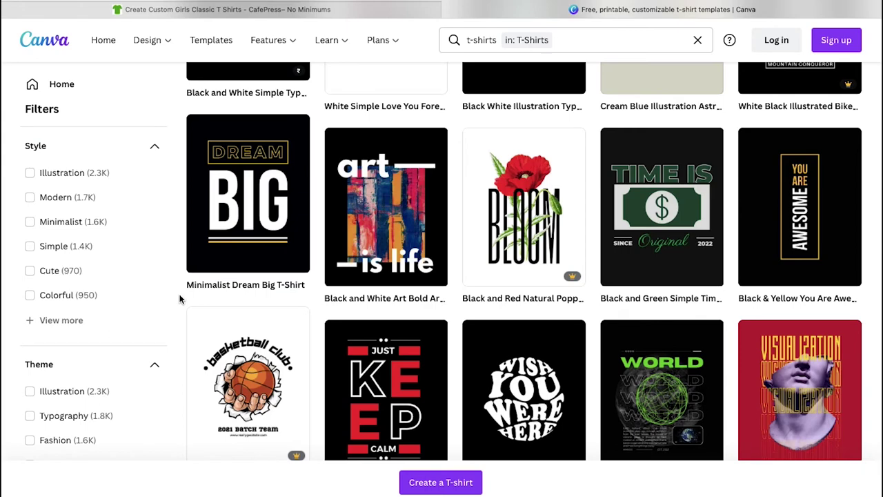
{"action": "scroll", "coordinate": [179, 298], "scroll_direction": "down", "scroll_amount": 5}
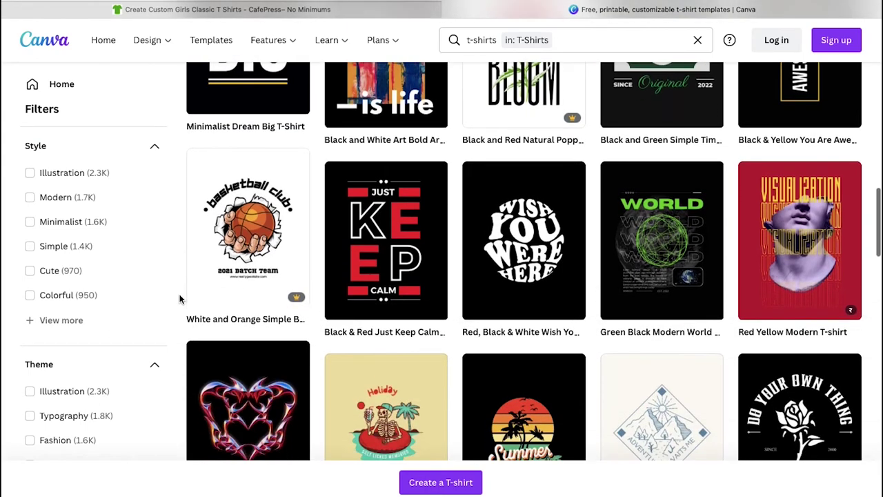
{"action": "scroll", "coordinate": [179, 299], "scroll_direction": "down", "scroll_amount": 6}
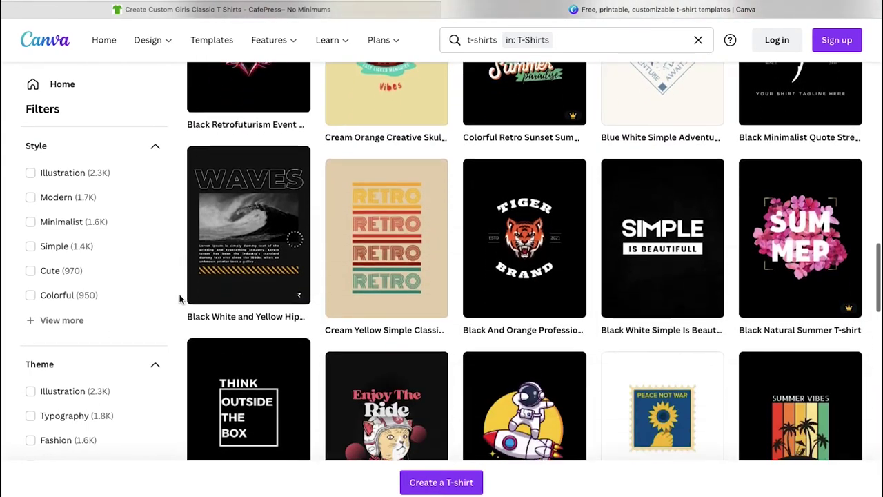
{"action": "scroll", "coordinate": [178, 297], "scroll_direction": "down", "scroll_amount": 3}
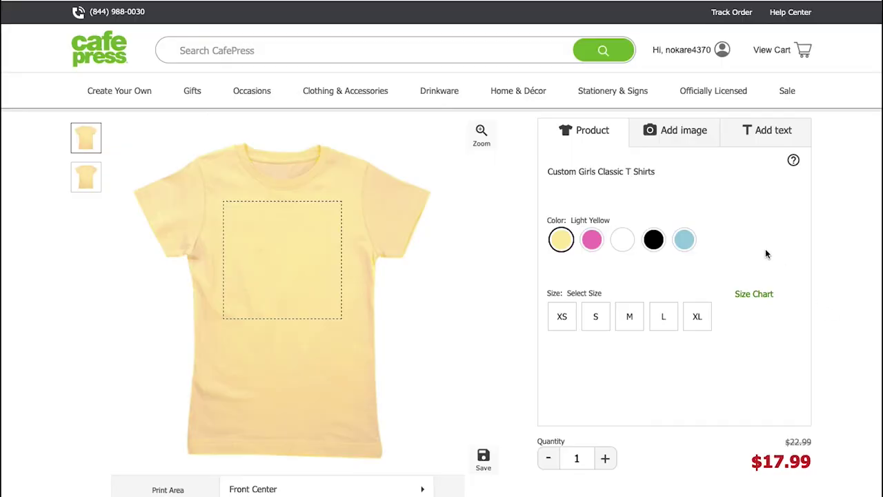
Upload the orange butterfly image onto the shirt's Front Center print area
{"action": "left_click", "coordinate": [679, 133]}
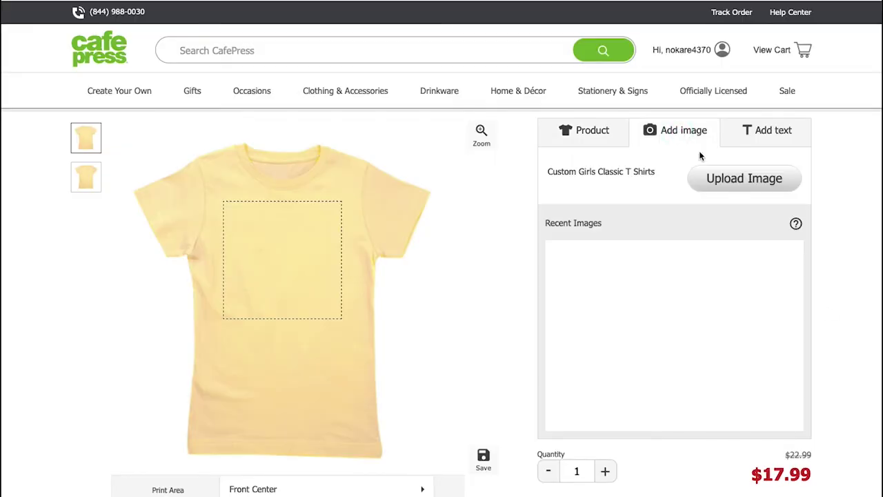
{"action": "left_click", "coordinate": [729, 181]}
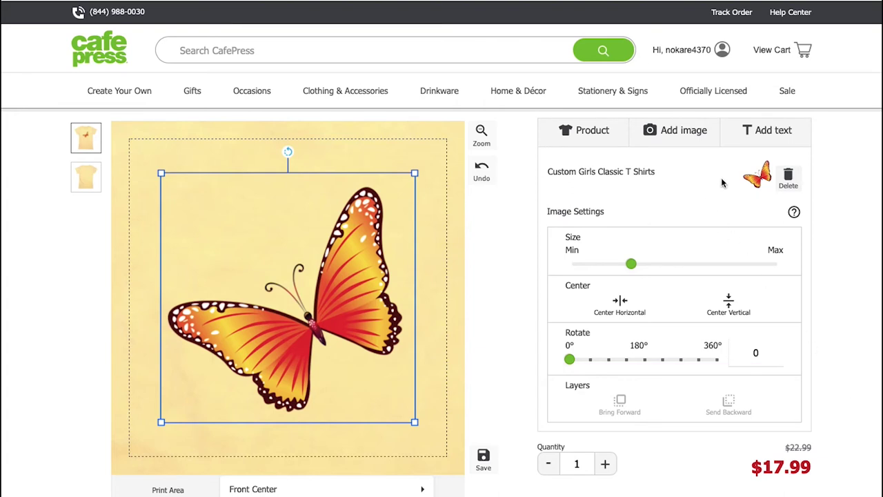
Add 'Mama's Butterfly' text to the shirt front in Arial at size 15
{"action": "left_click", "coordinate": [759, 133]}
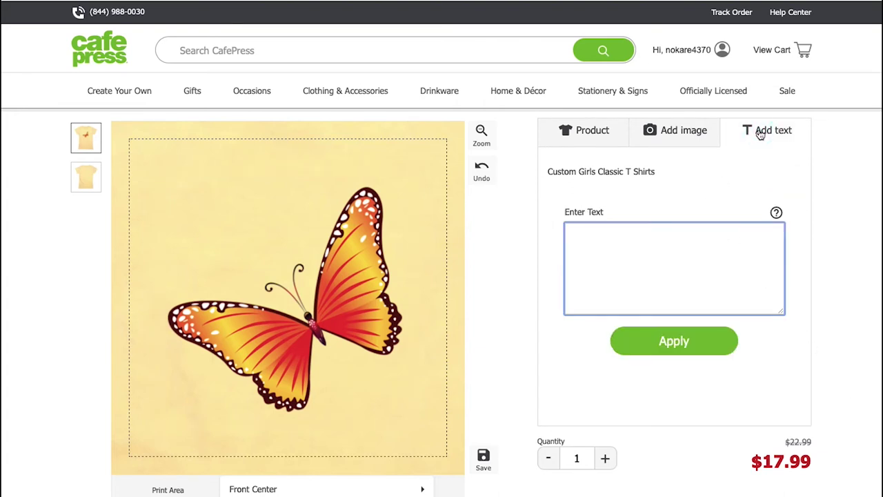
{"action": "type", "text": "Mama's Butterfly"}
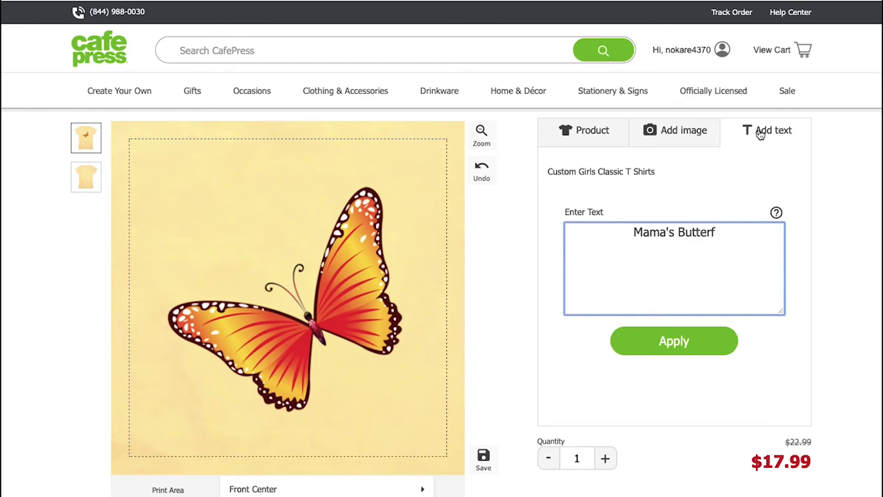
{"action": "left_click", "coordinate": [700, 329]}
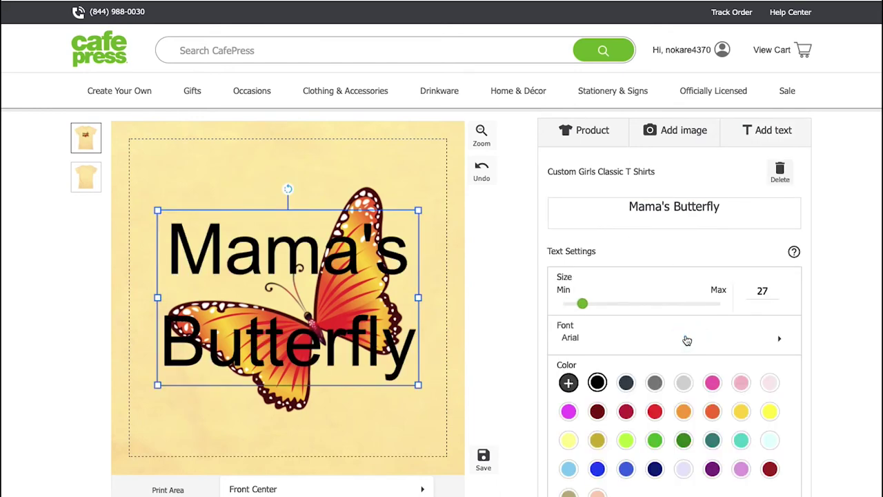
{"action": "left_click_drag", "start_coordinate": [582, 304], "coordinate": [572, 304]}
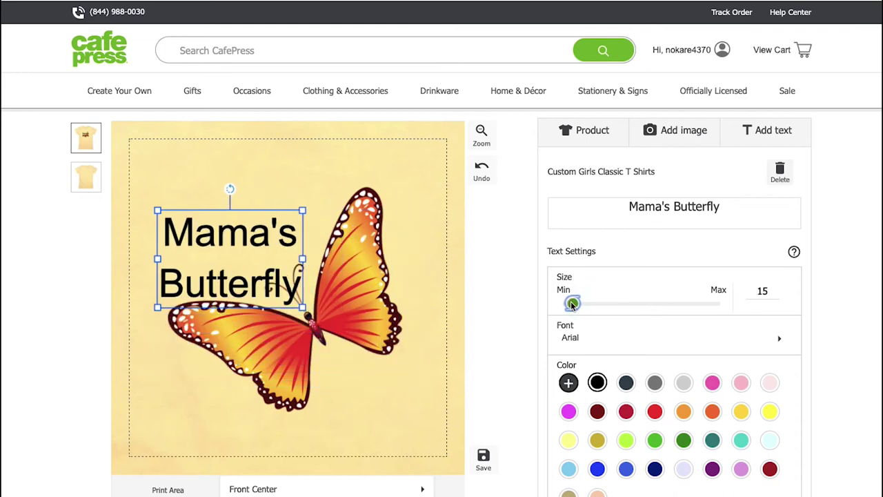
{"action": "left_click", "coordinate": [779, 343]}
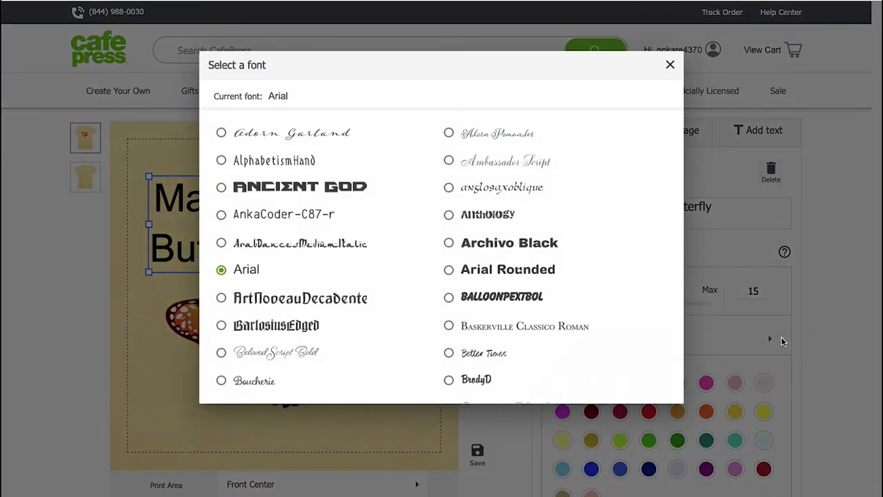
{"action": "left_click", "coordinate": [845, 343]}
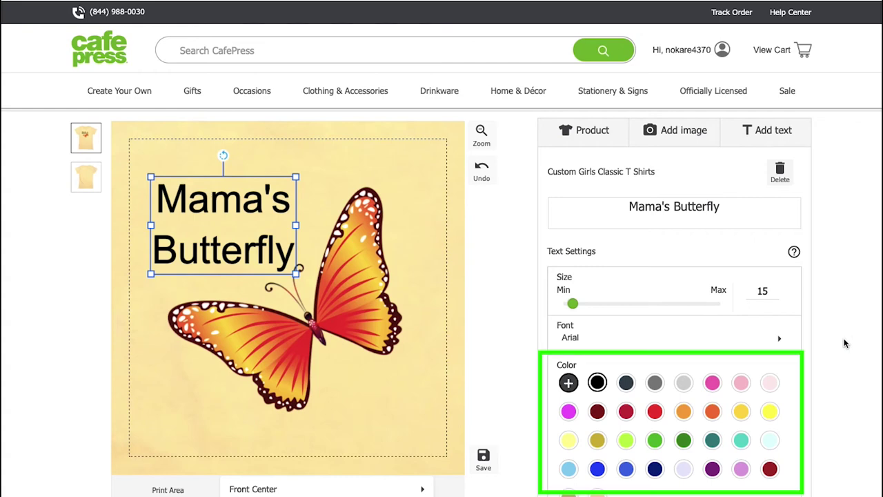
Move the butterfly down-right and the text slightly lower, then view the shirt's back
{"action": "scroll", "coordinate": [844, 343], "scroll_direction": "down", "scroll_amount": 3}
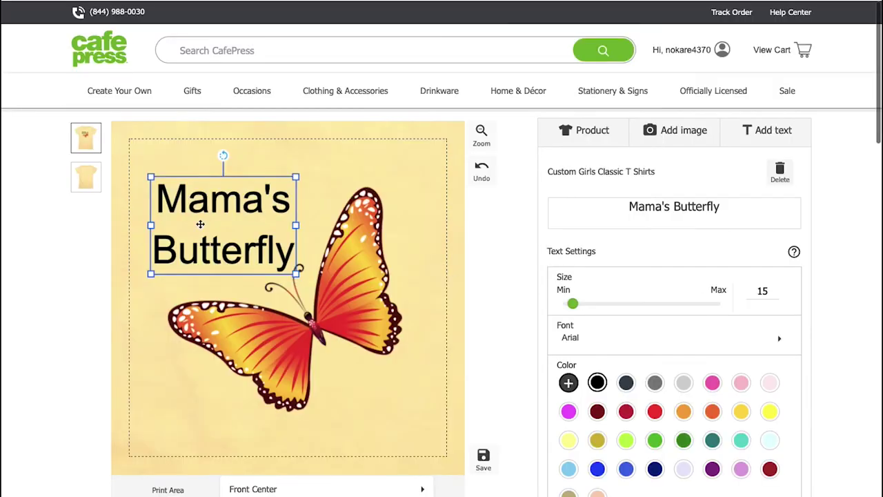
{"action": "left_click_drag", "start_coordinate": [342, 271], "coordinate": [367, 300]}
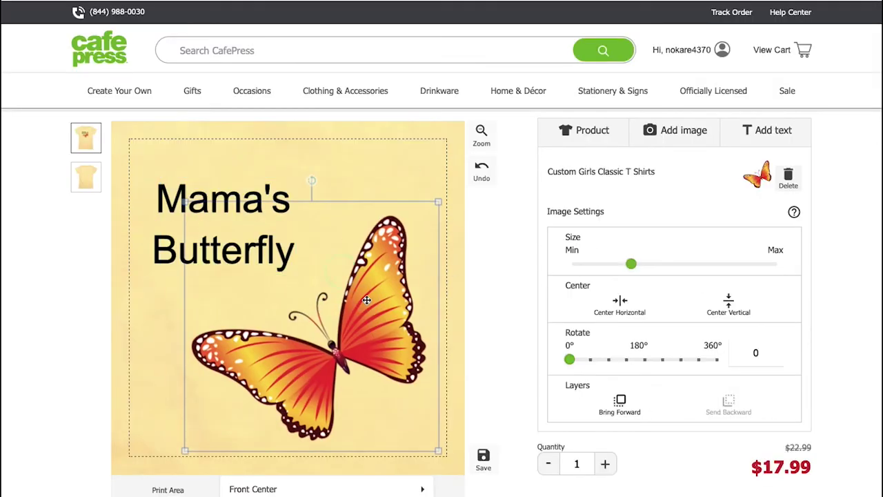
{"action": "left_click", "coordinate": [227, 246]}
{"action": "left_click_drag", "start_coordinate": [227, 246], "coordinate": [236, 265]}
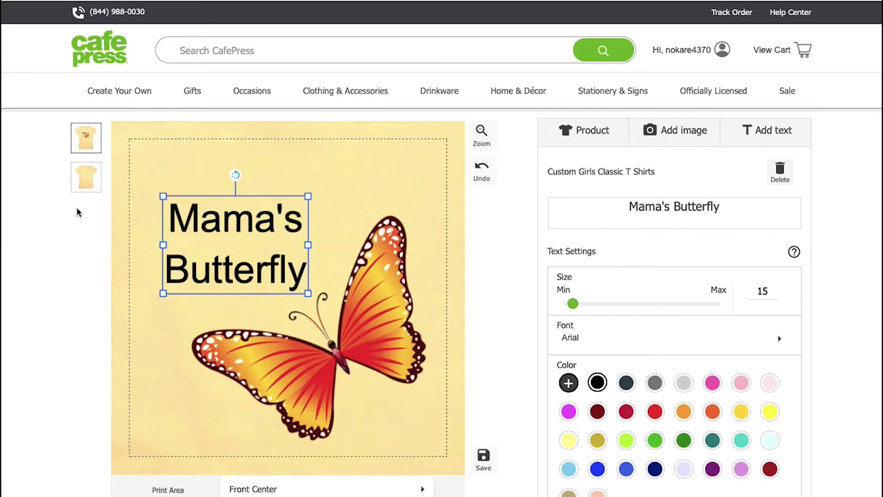
{"action": "left_click", "coordinate": [87, 180]}
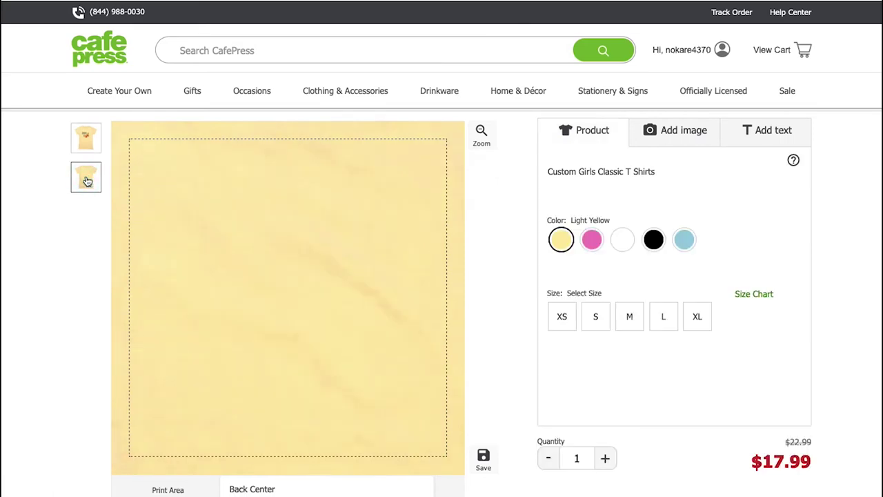
Add the blue-green butterfly to the back, shrunk, rotated 315° and placed lower right
{"action": "left_click", "coordinate": [675, 130]}
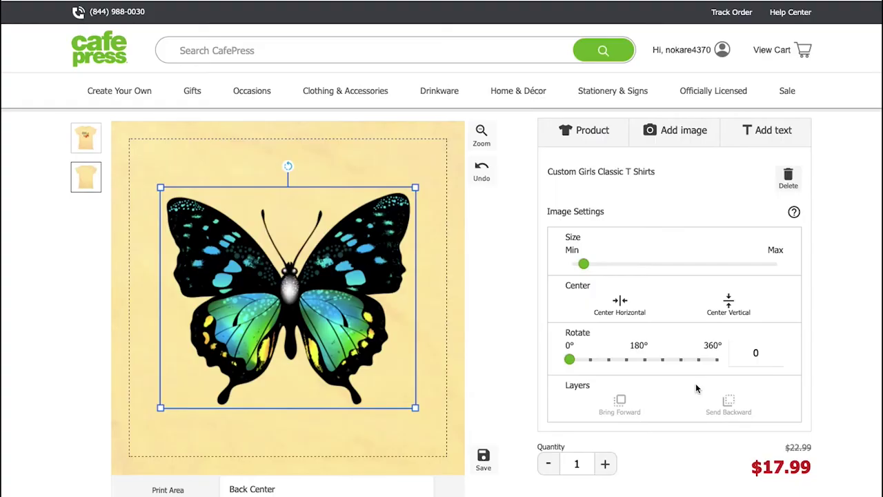
{"action": "left_click_drag", "start_coordinate": [160, 188], "coordinate": [351, 415]}
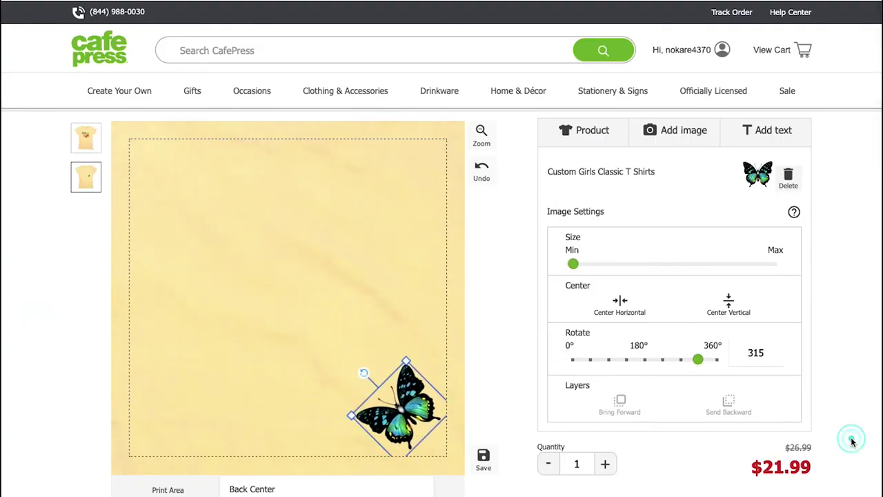
{"action": "scroll", "coordinate": [853, 442], "scroll_direction": "down", "scroll_amount": 3}
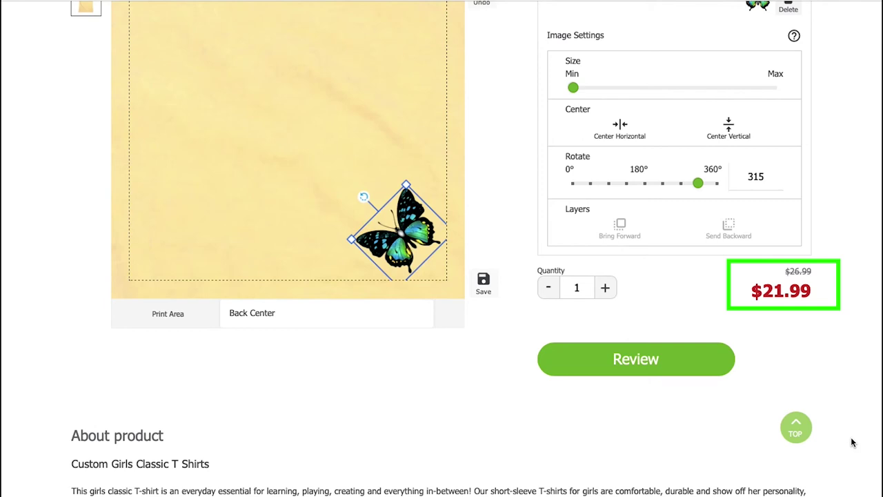
Review the medium light yellow shirt's front and back, then add it to cart at $21.99
{"action": "left_click", "coordinate": [636, 372]}
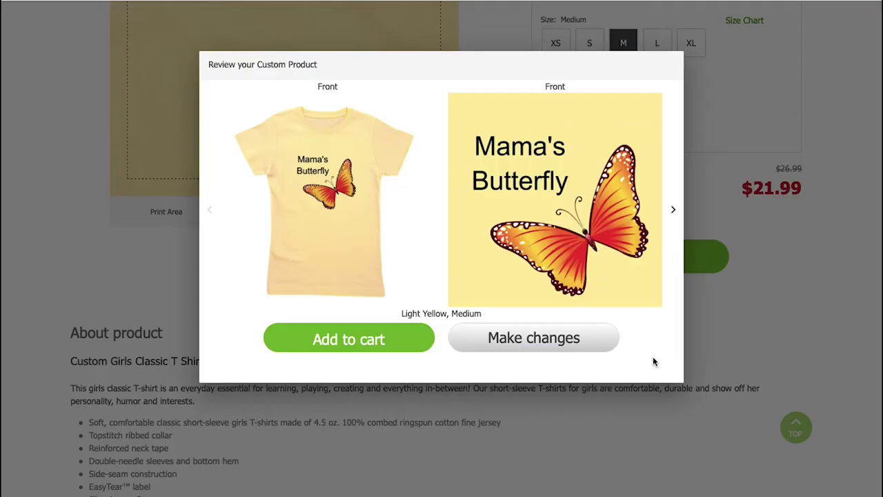
{"action": "left_click", "coordinate": [673, 211]}
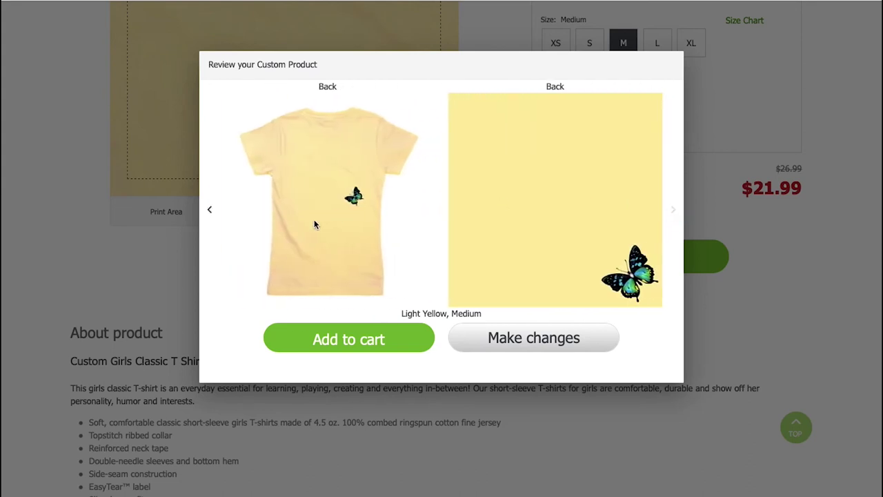
{"action": "left_click", "coordinate": [210, 211]}
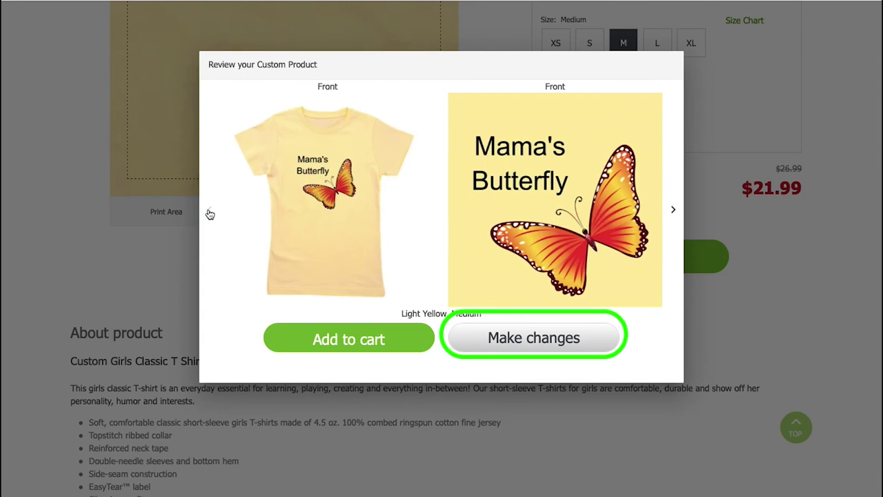
{"action": "left_click", "coordinate": [318, 339]}
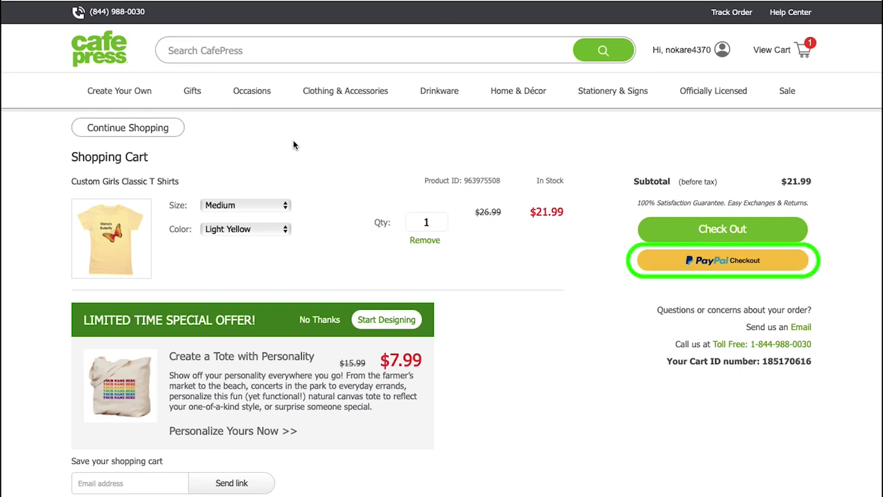
Proceed to checkout from the cart, landing on the My Account page
{"action": "left_click", "coordinate": [722, 228]}
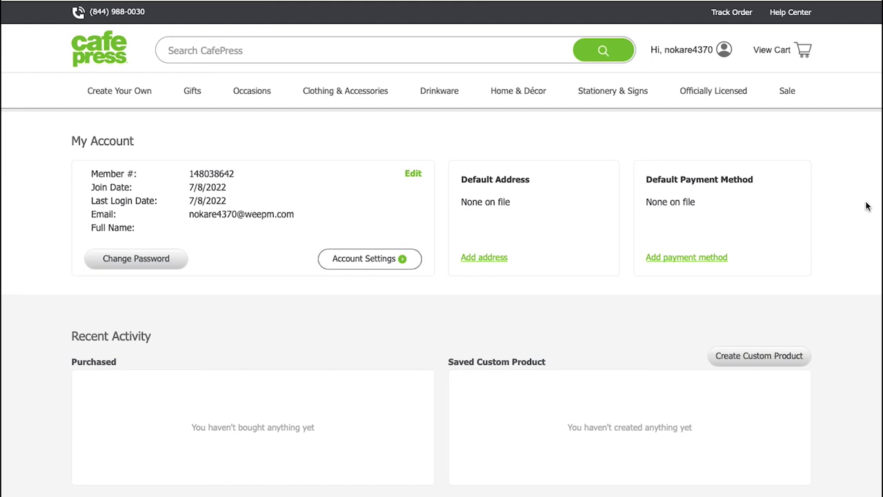
Leave the order tracking form for the home page and scroll down to its footer links
{"action": "left_click", "coordinate": [733, 14]}
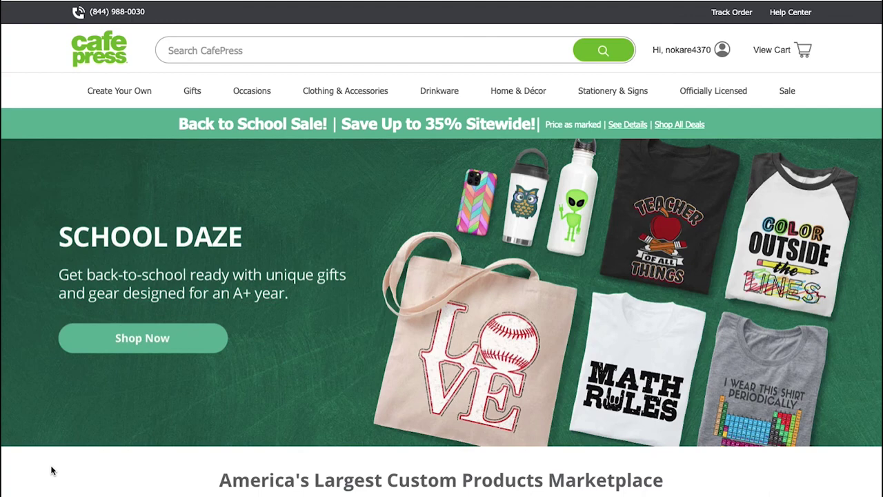
{"action": "scroll", "coordinate": [51, 470], "scroll_direction": "down", "scroll_amount": 7}
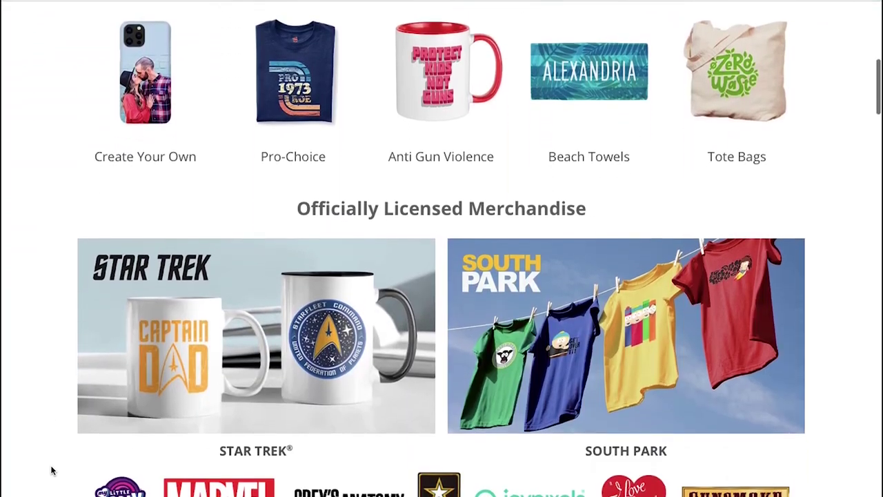
{"action": "scroll", "coordinate": [51, 470], "scroll_direction": "down", "scroll_amount": 11}
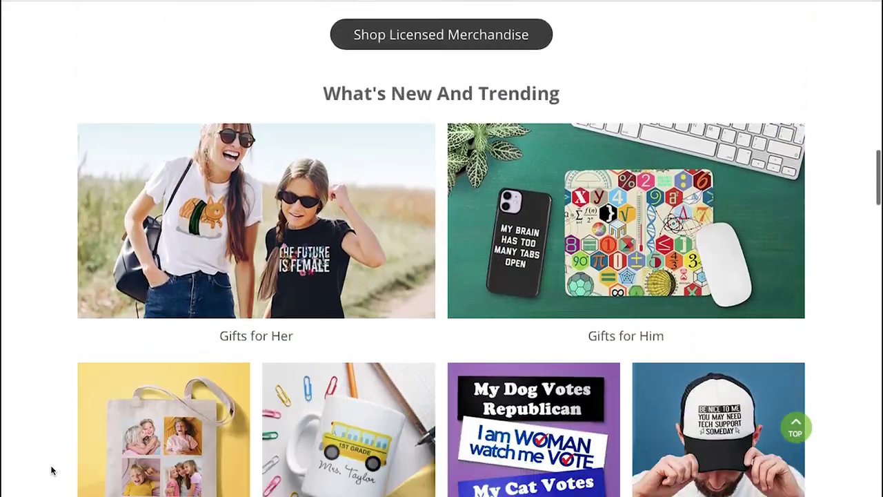
{"action": "scroll", "coordinate": [51, 471], "scroll_direction": "down", "scroll_amount": 10}
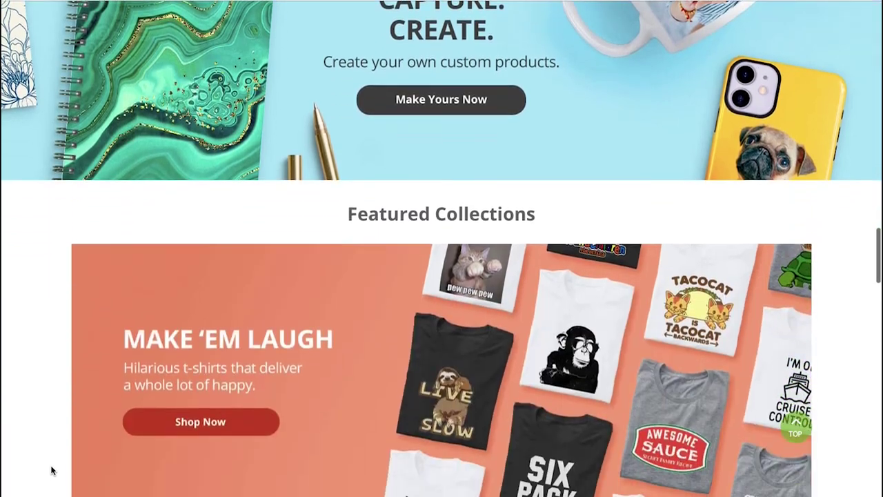
{"action": "scroll", "coordinate": [51, 471], "scroll_direction": "down", "scroll_amount": 10}
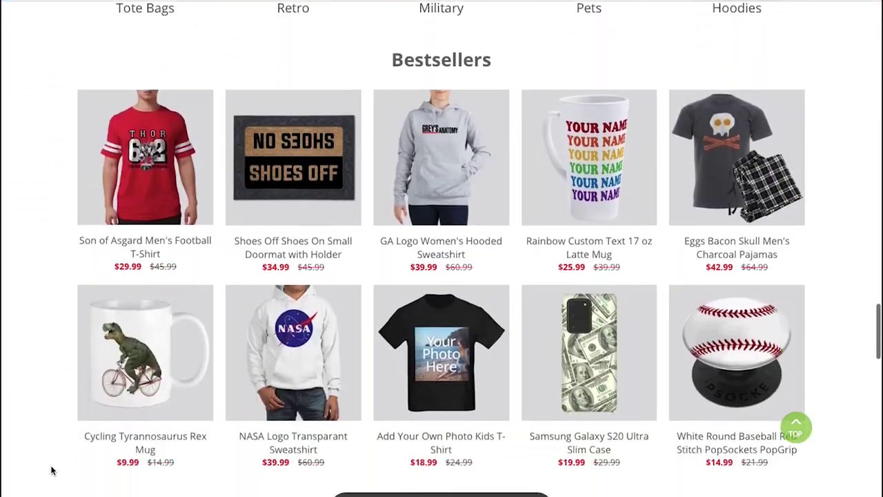
{"action": "scroll", "coordinate": [51, 471], "scroll_direction": "down", "scroll_amount": 8}
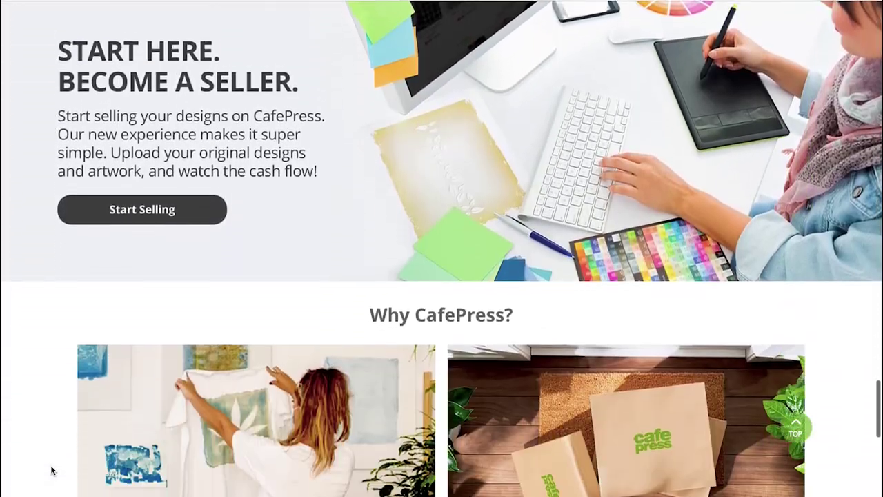
{"action": "scroll", "coordinate": [51, 471], "scroll_direction": "down", "scroll_amount": 7}
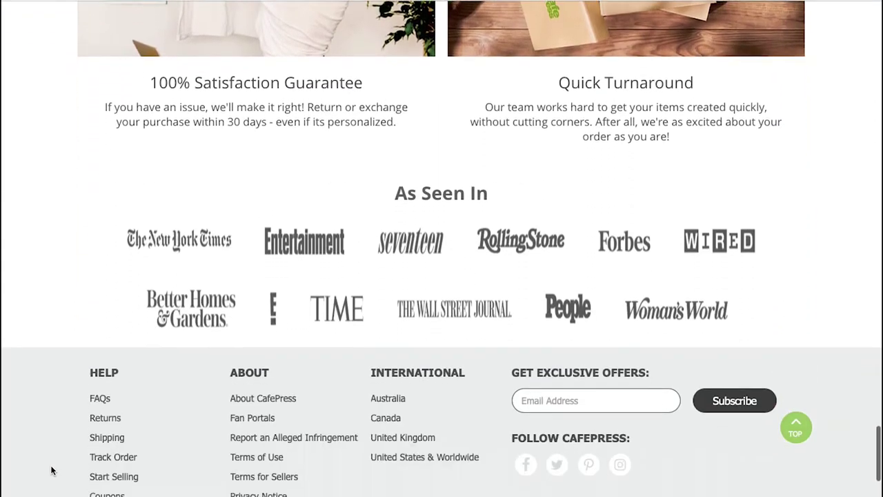
{"action": "scroll", "coordinate": [51, 471], "scroll_direction": "down", "scroll_amount": 3}
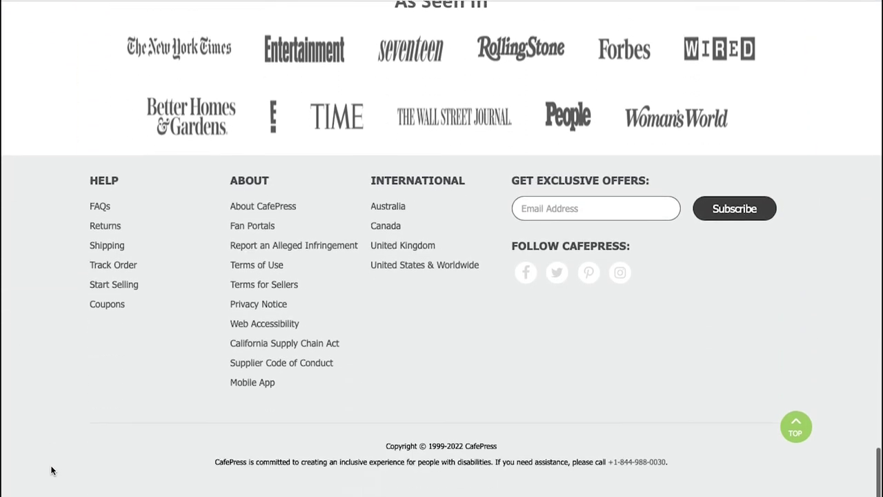